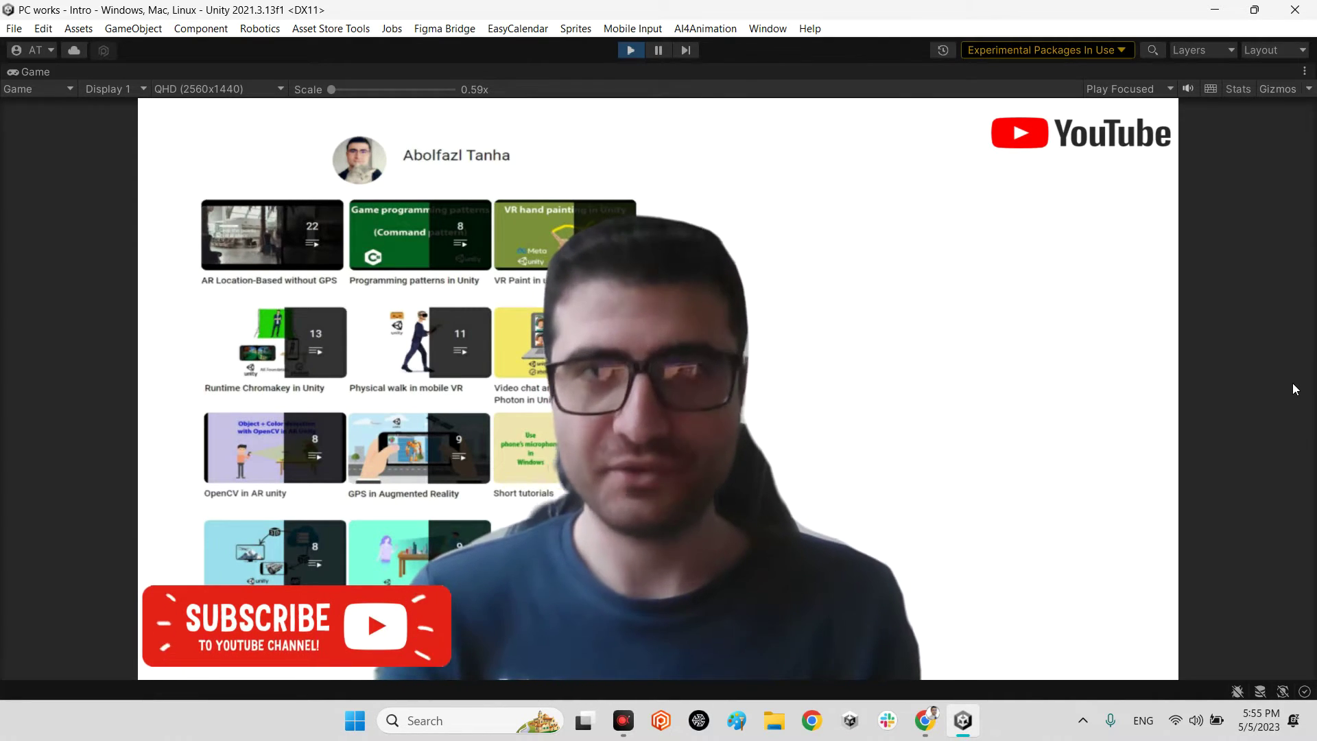
Exit Play mode and un-maximize the Game view to restore the full editor layout
left_click(641, 51)
double_click(25, 72)
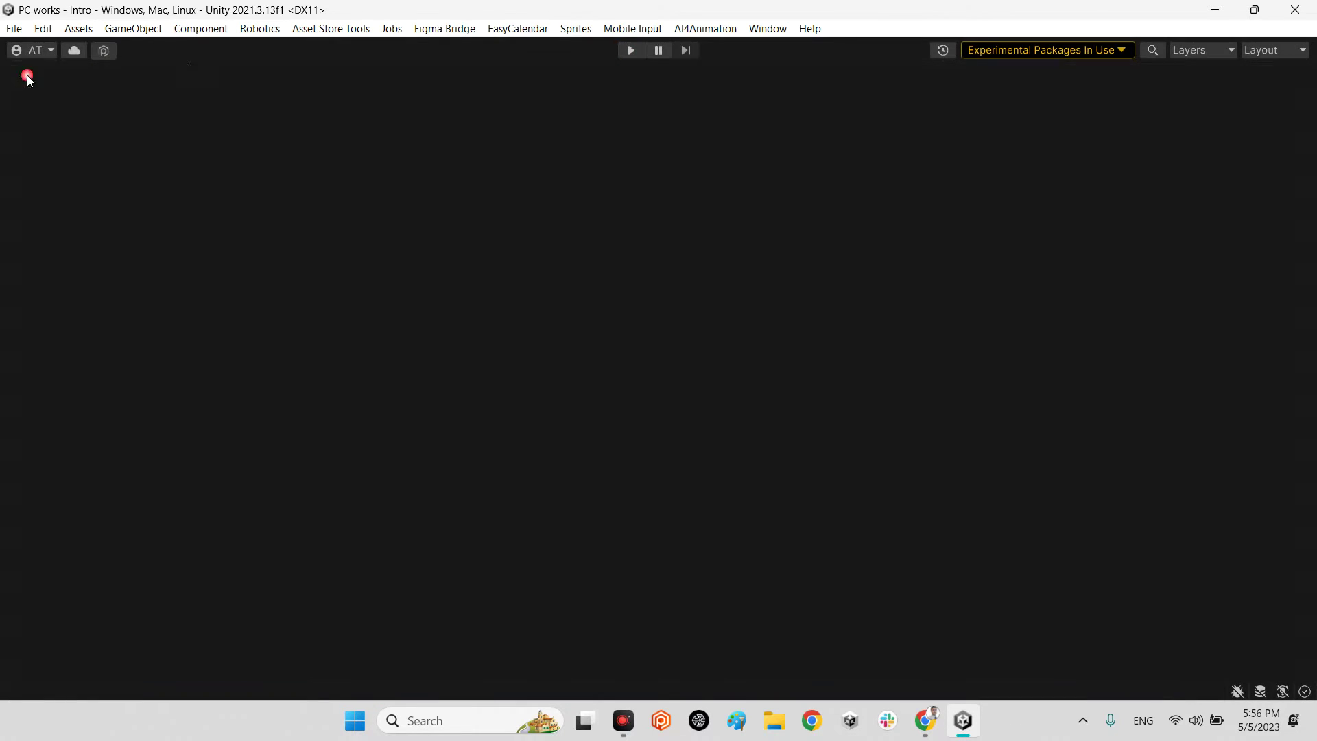
Browse the OCASM/SSMS README's fog comparison images, then return to the top of the page
left_click(924, 728)
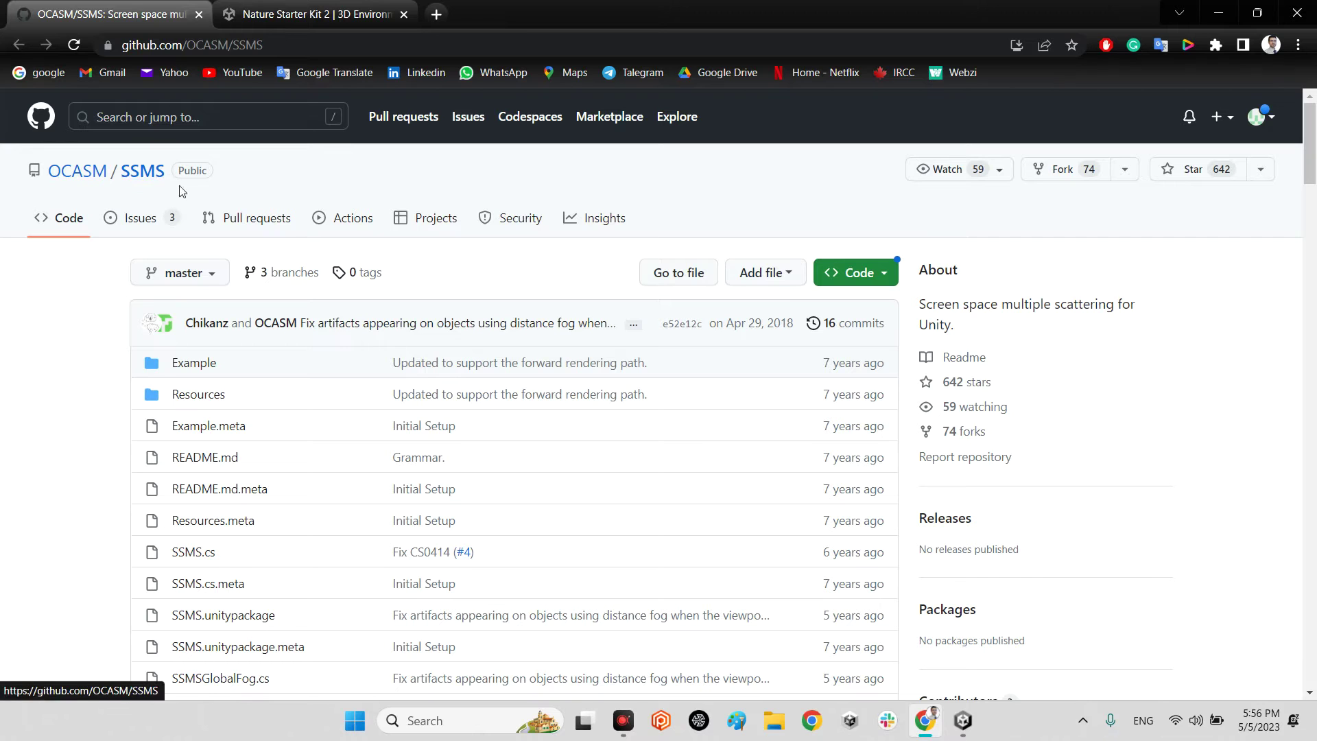
scroll(553, 478, "down", 9)
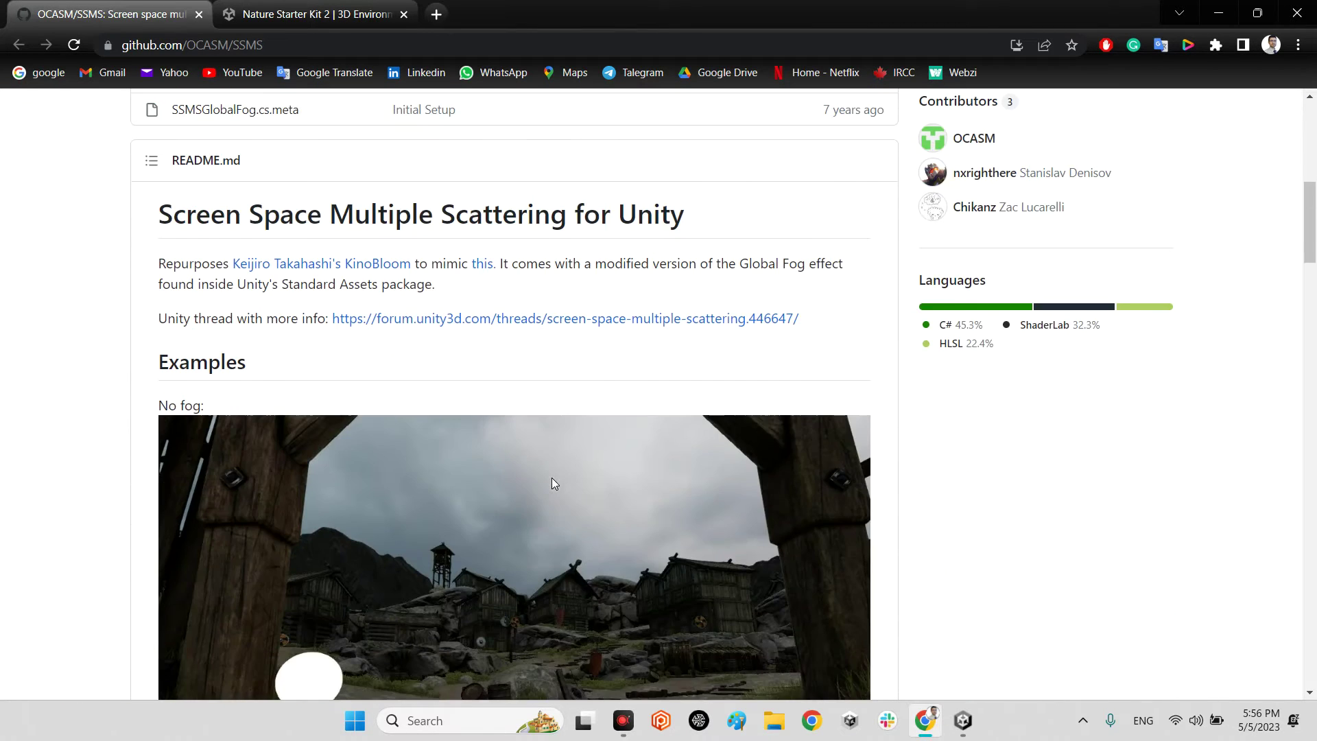
scroll(514, 464, "down", 4)
scroll(501, 446, "down", 10)
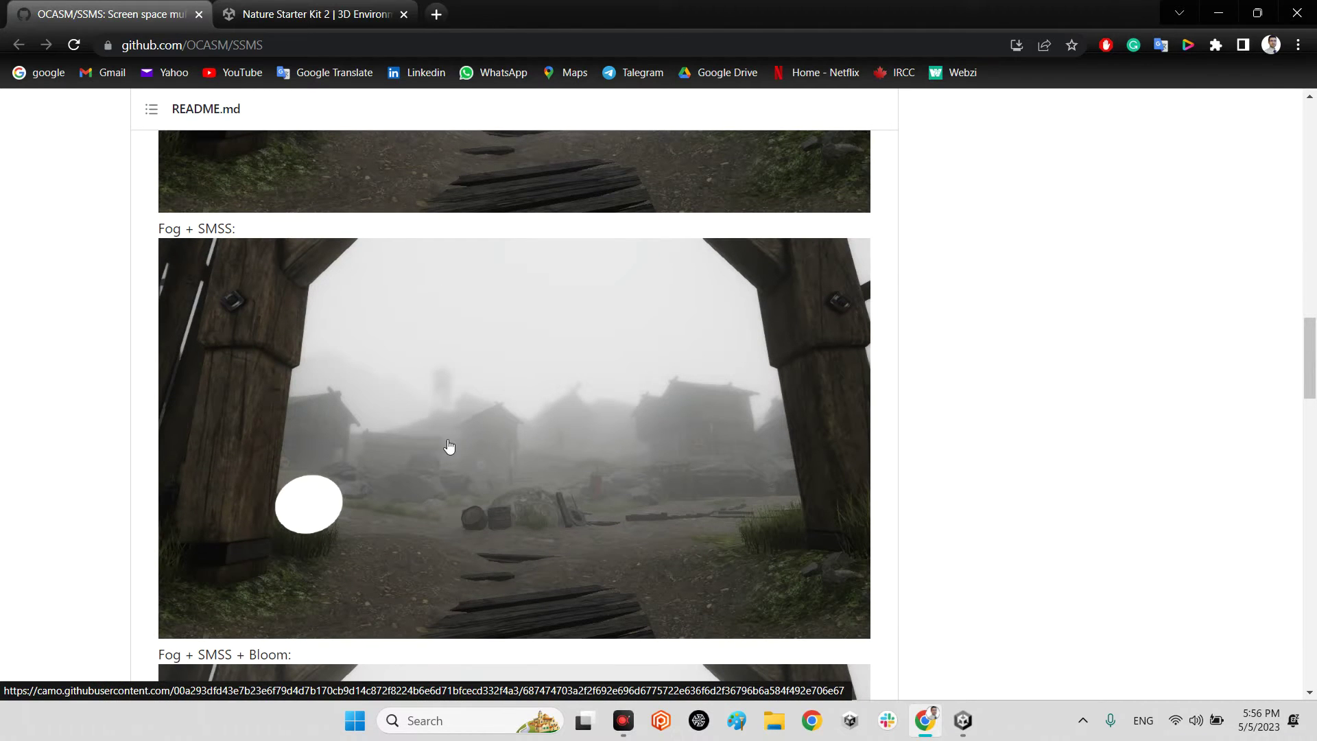
scroll(632, 479, "up", 5)
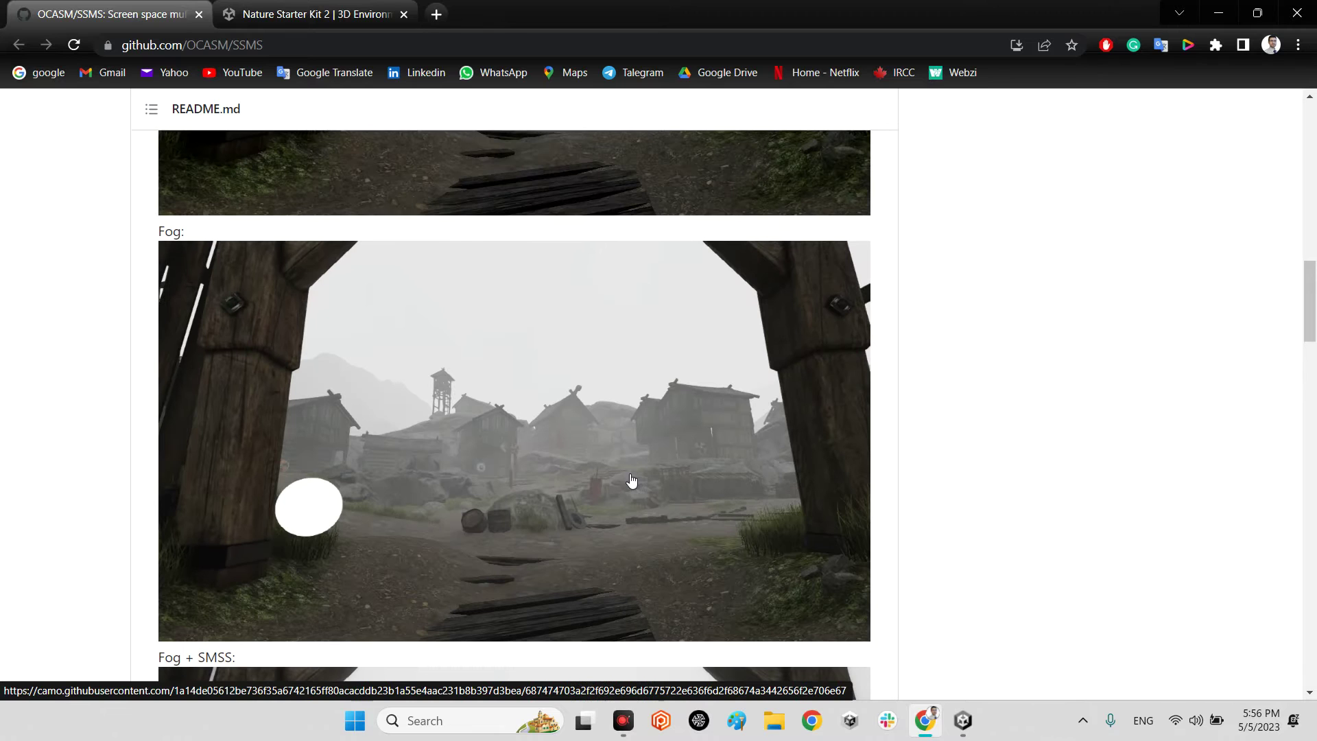
scroll(507, 422, "down", 5)
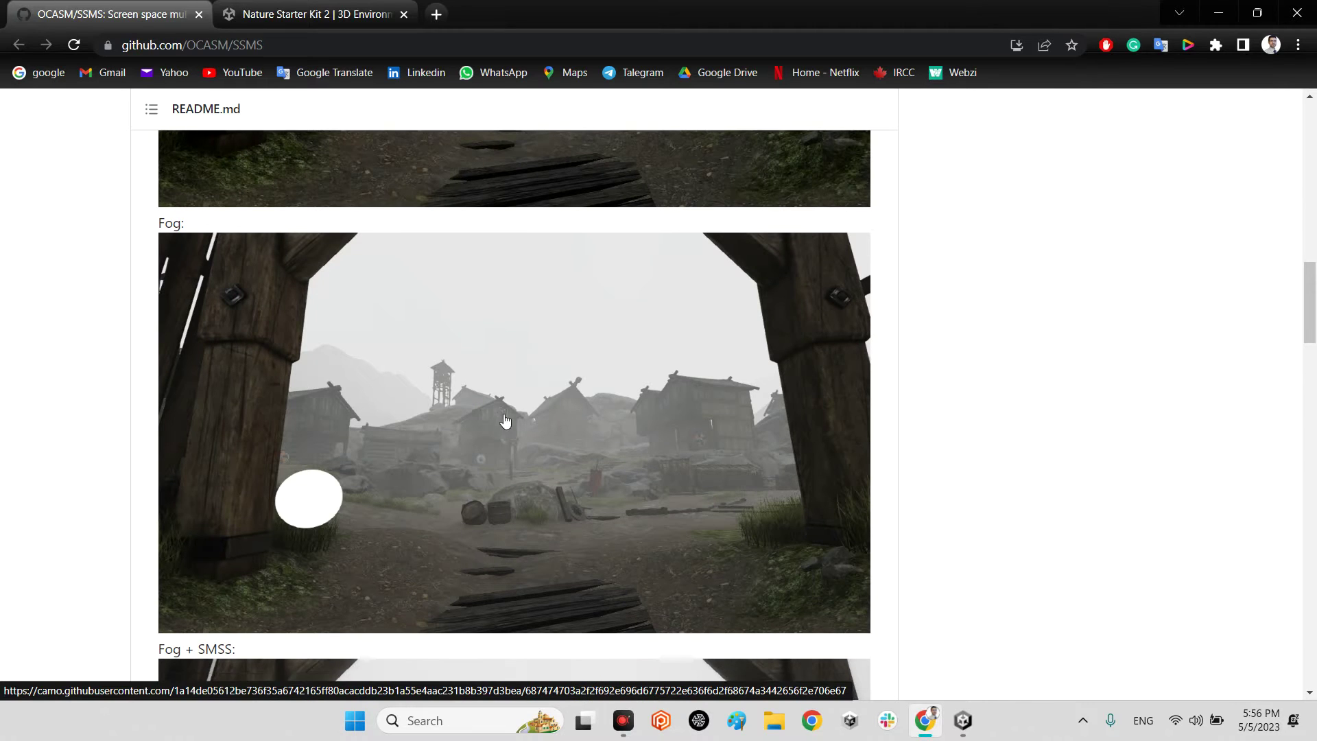
scroll(583, 374, "down", 3)
scroll(535, 350, "down", 3)
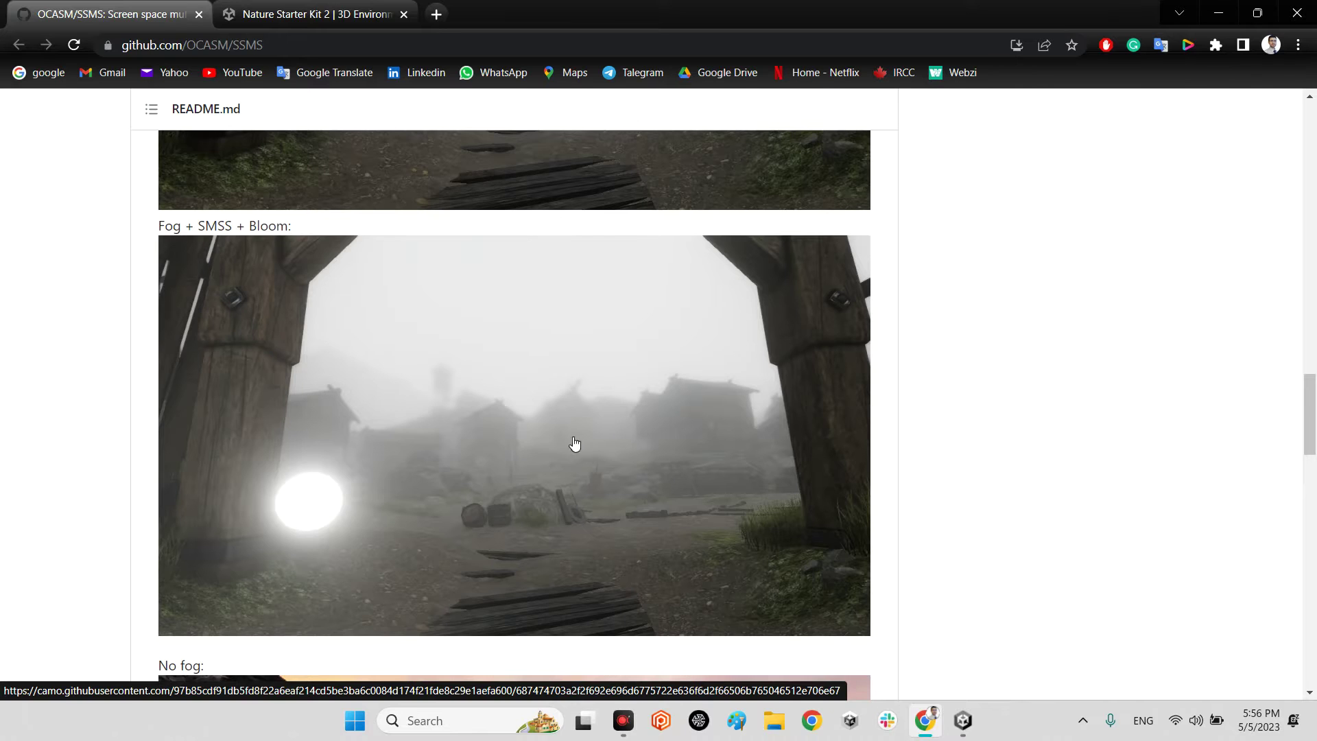
scroll(805, 545, "down", 4)
left_click_drag(1311, 440, 1311, 125)
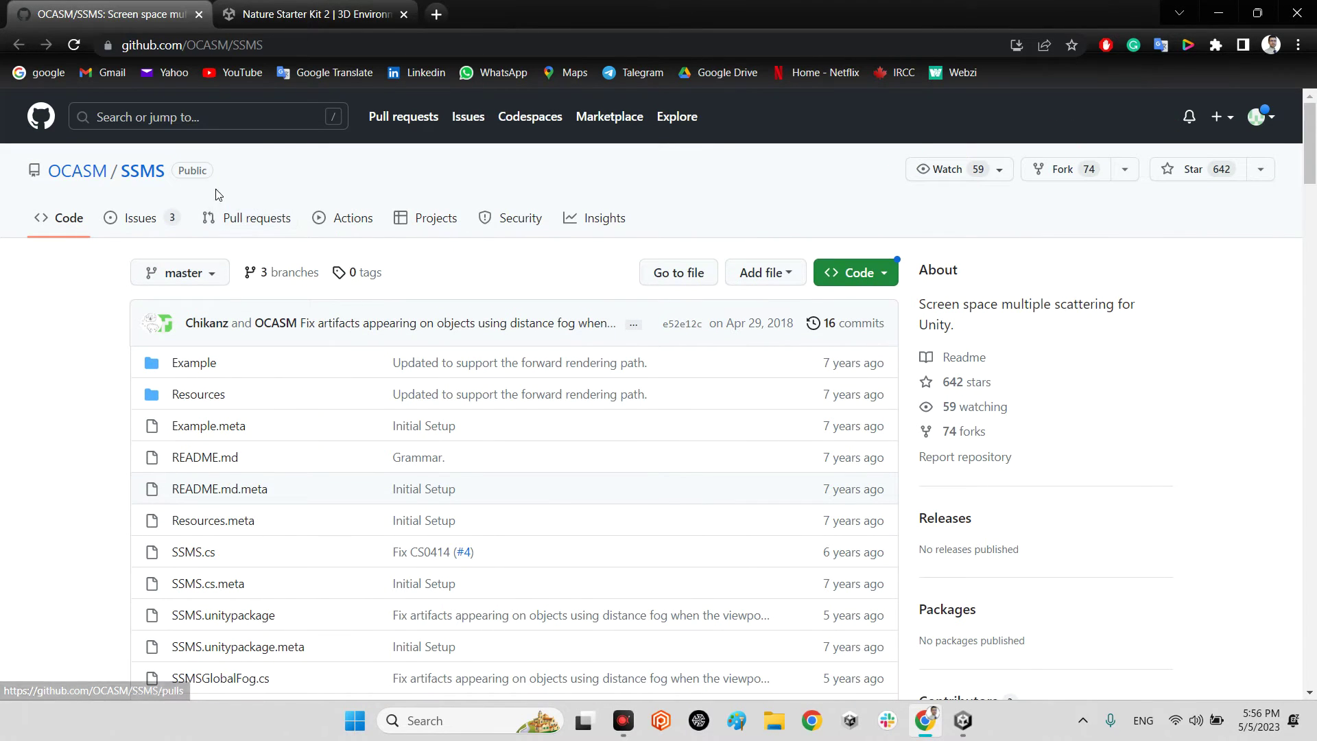
left_click(192, 46)
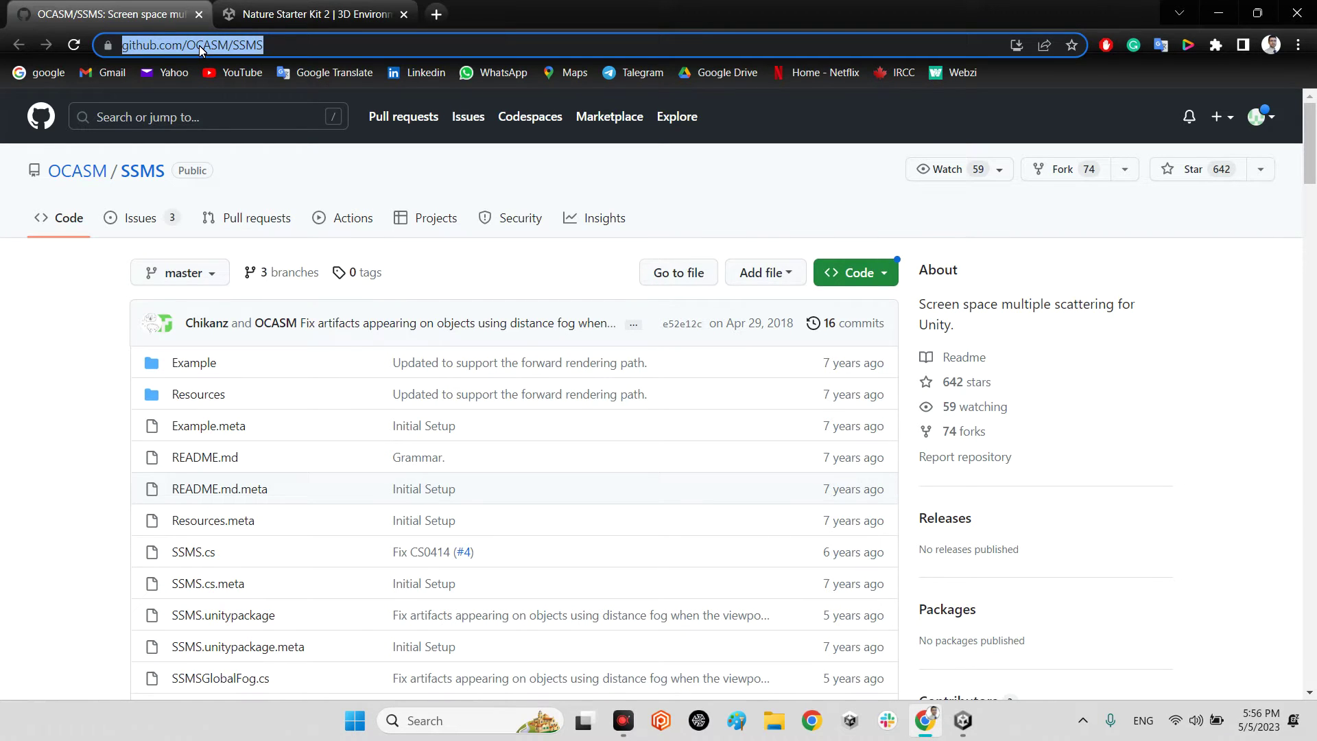
left_click(856, 275)
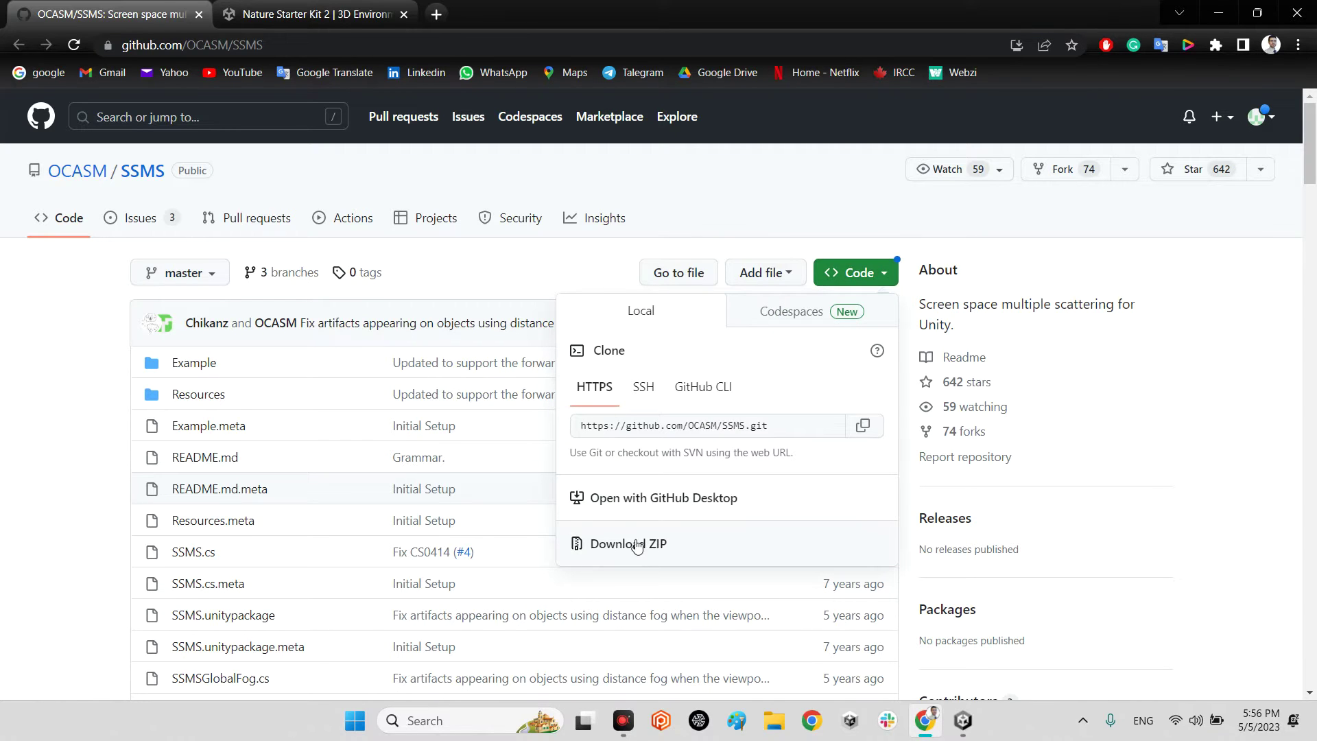
left_click(124, 359)
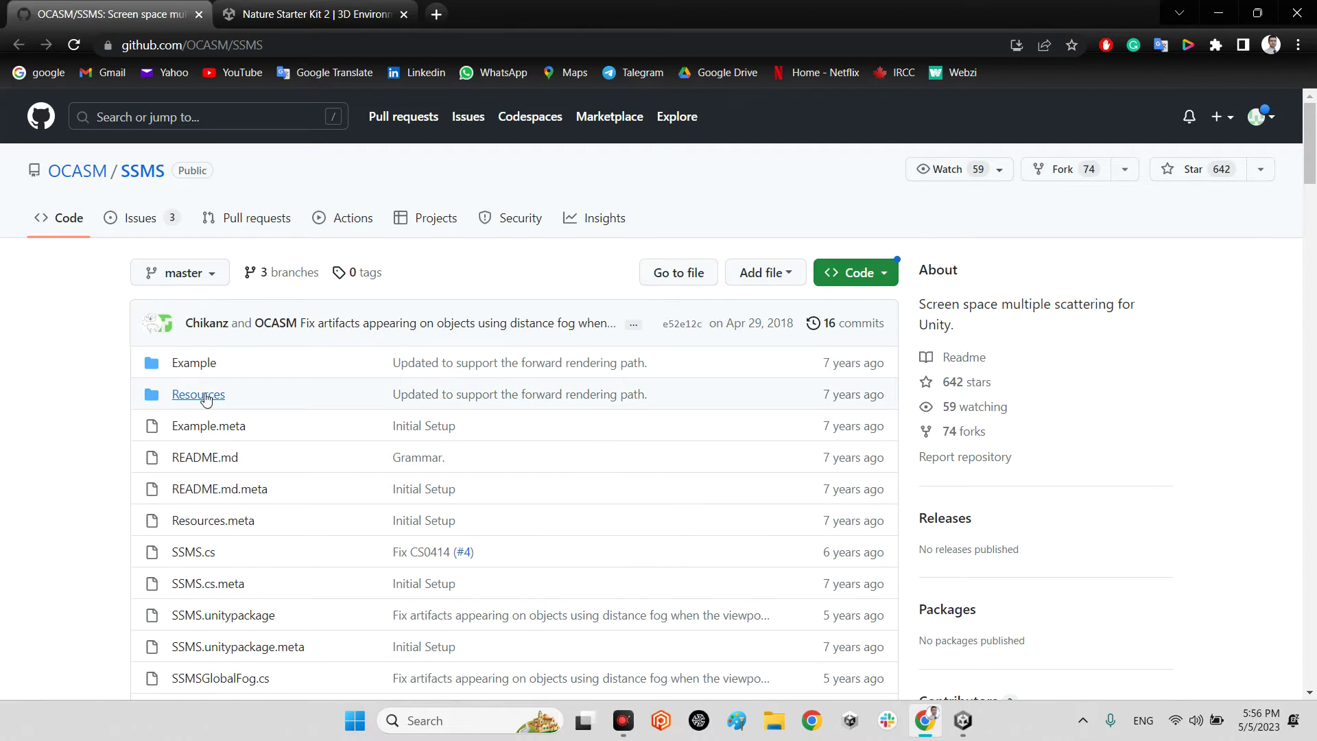
left_click(204, 366)
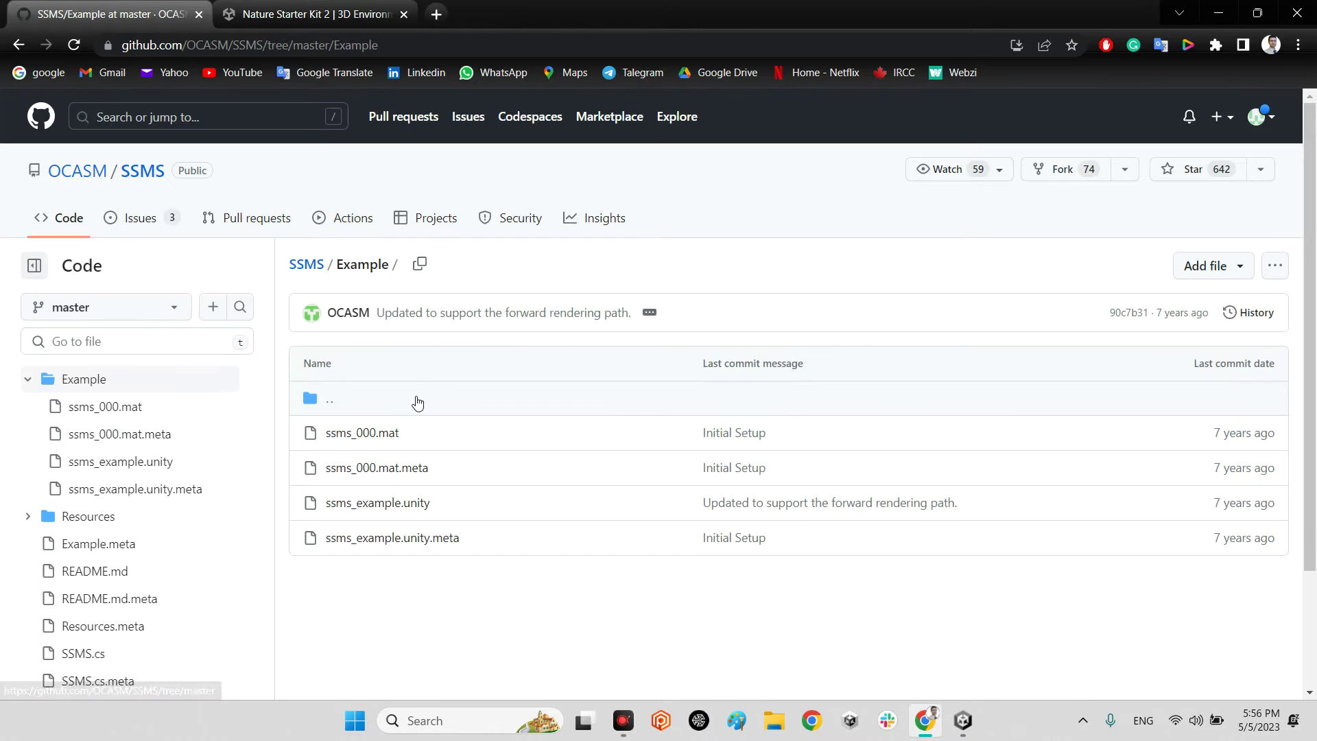
left_click(326, 398)
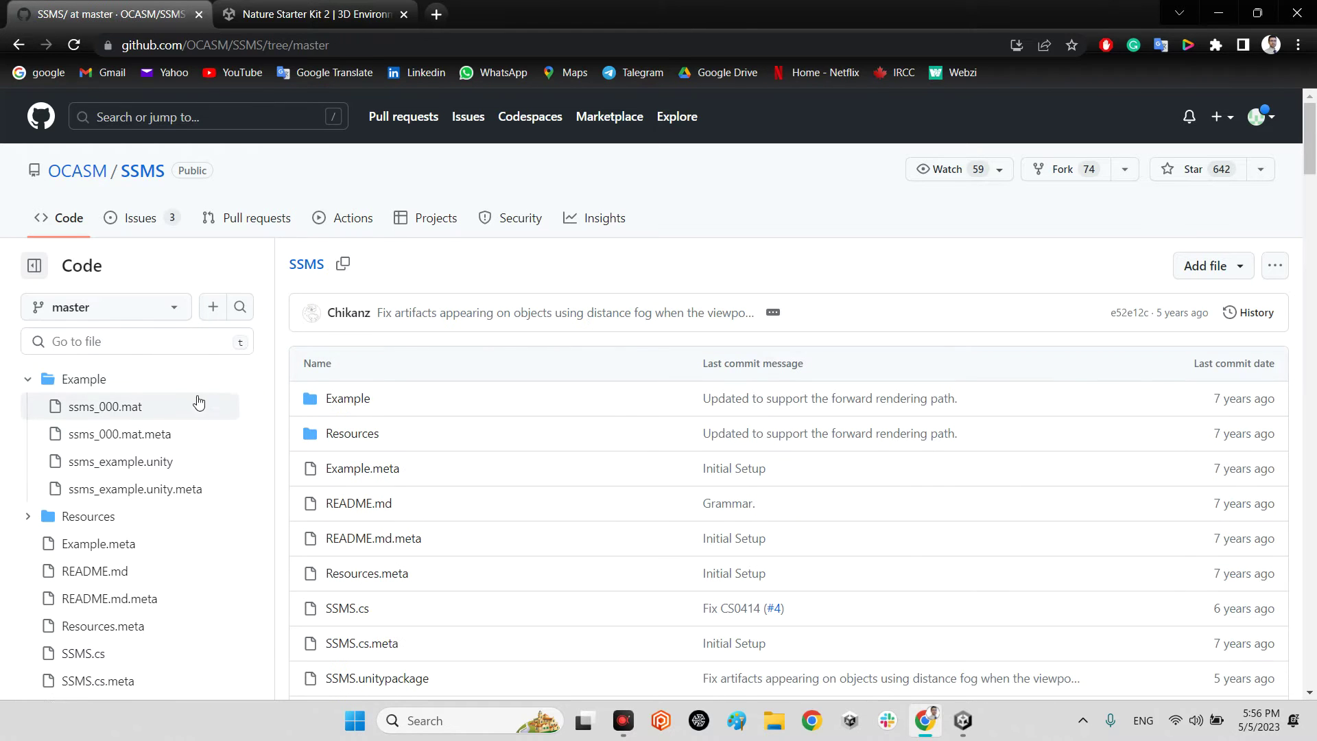
left_click(160, 177)
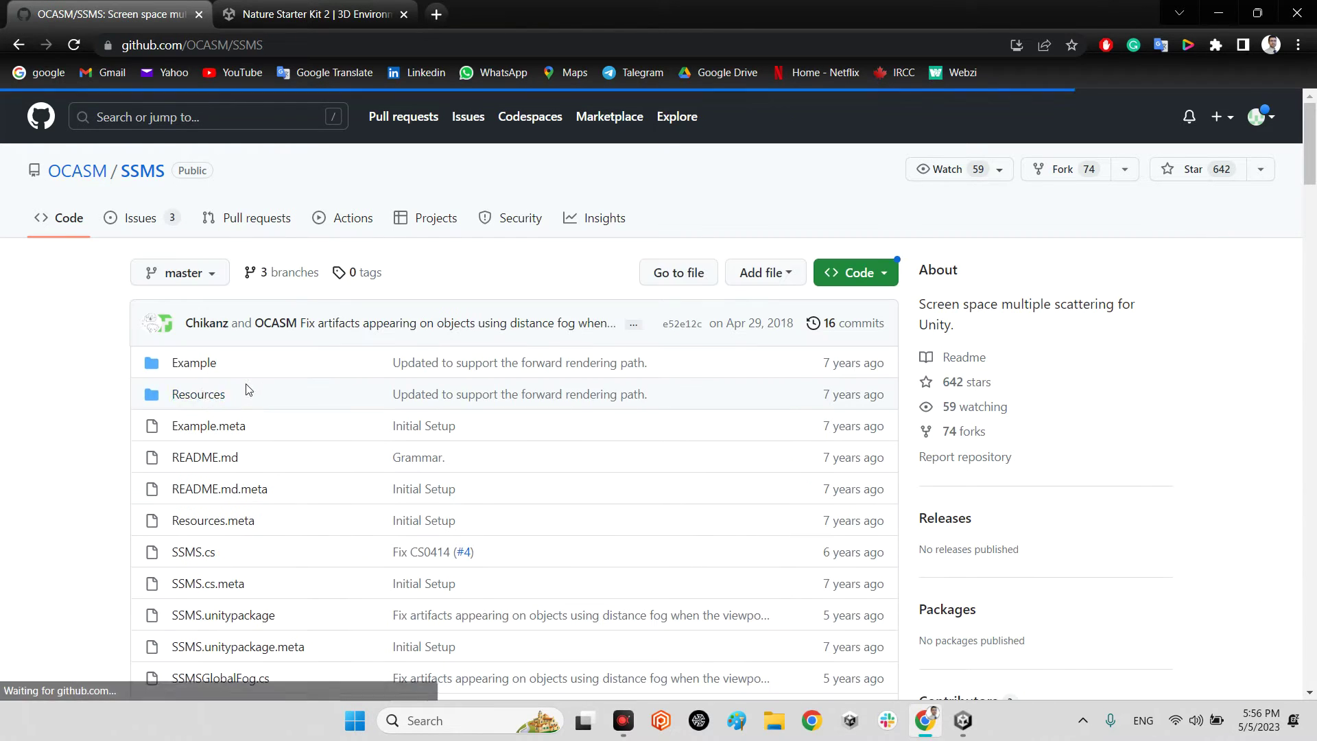
scroll(227, 411, "down", 2)
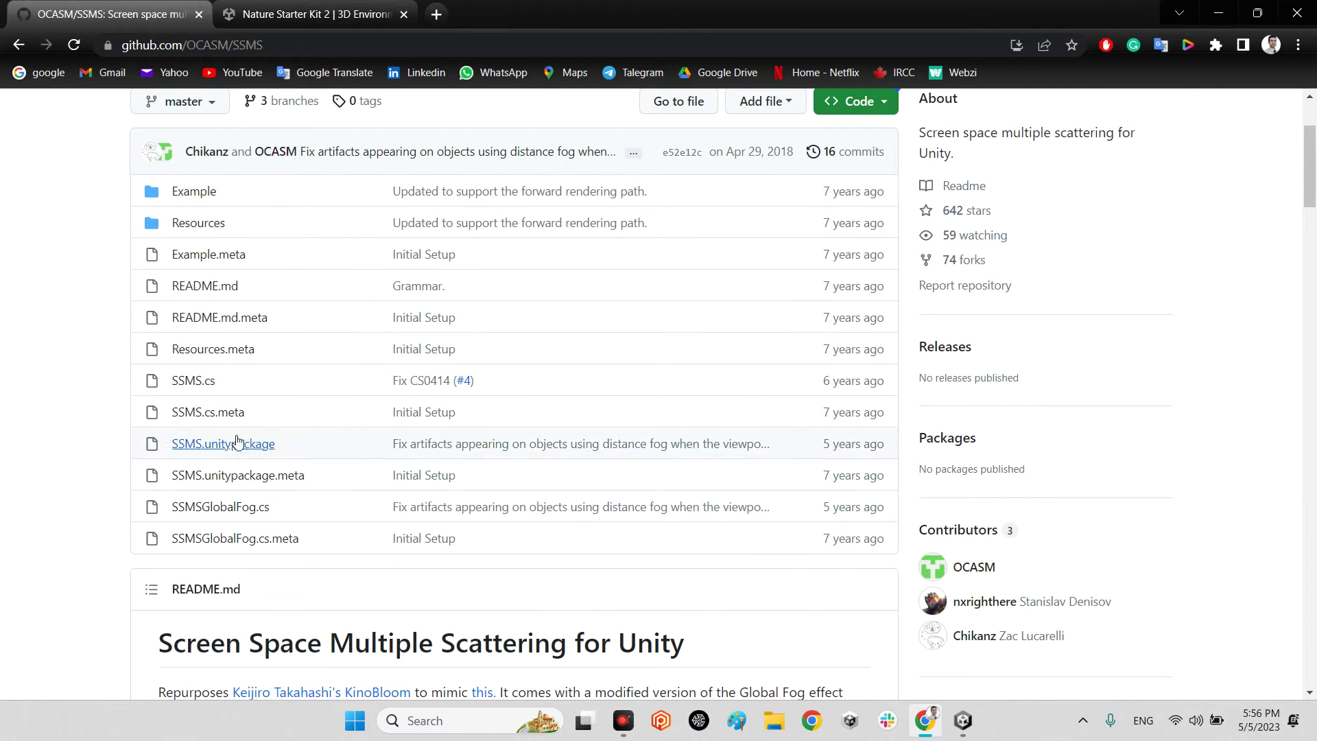
Open the ssms_example scene from the SSMS-master/Example folder in Unity
left_click(963, 722)
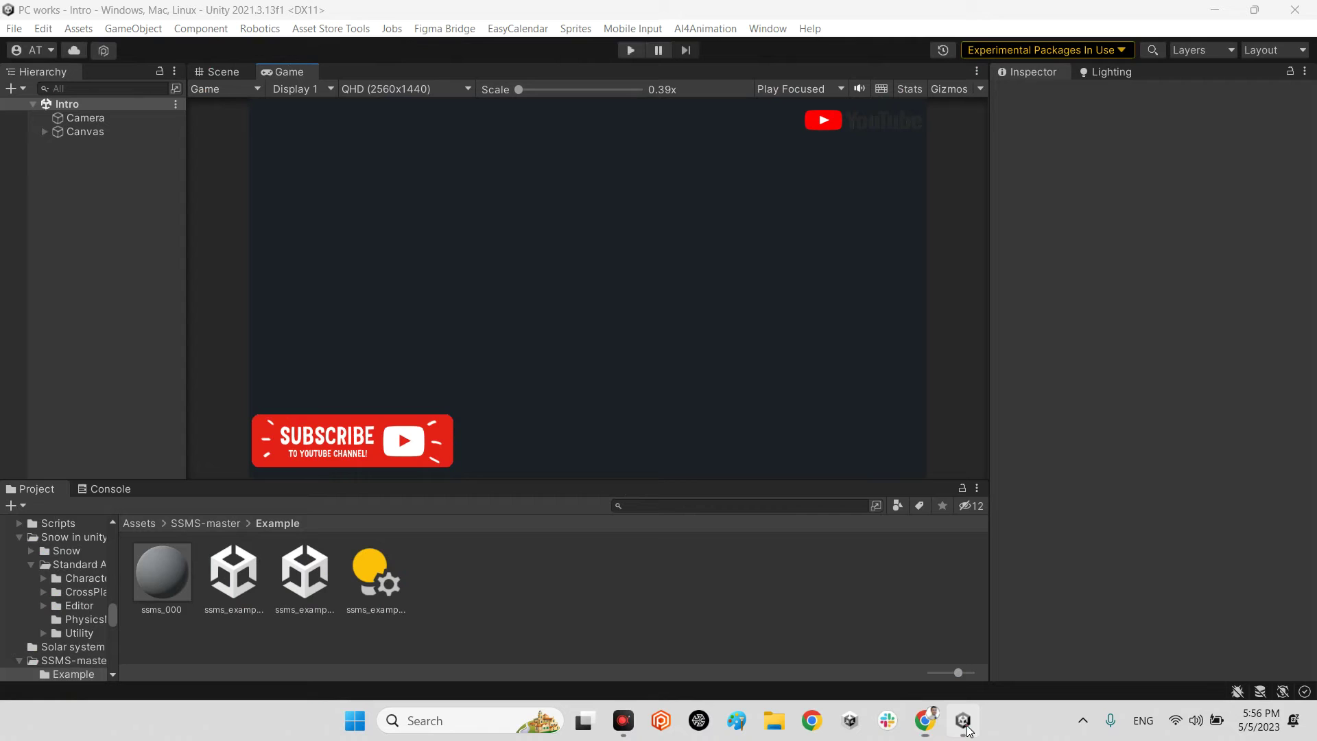
left_click(201, 524)
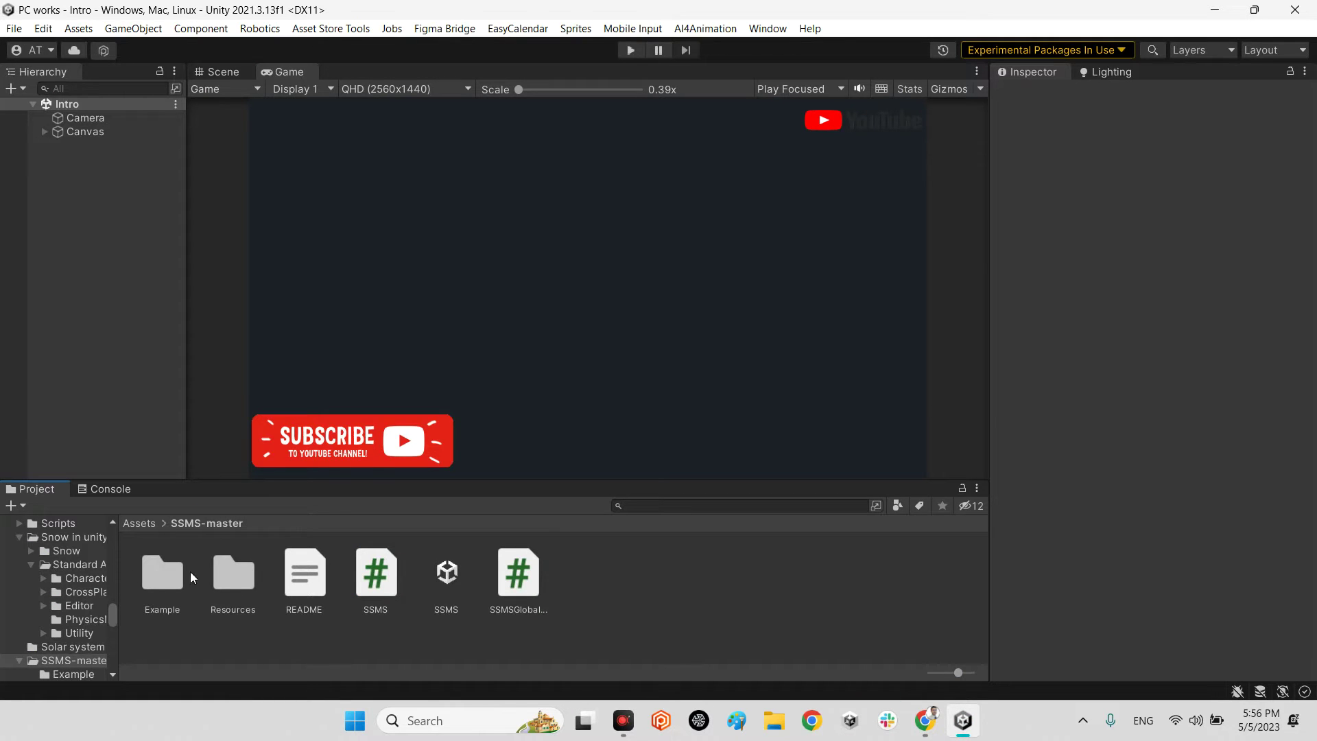
double_click(161, 576)
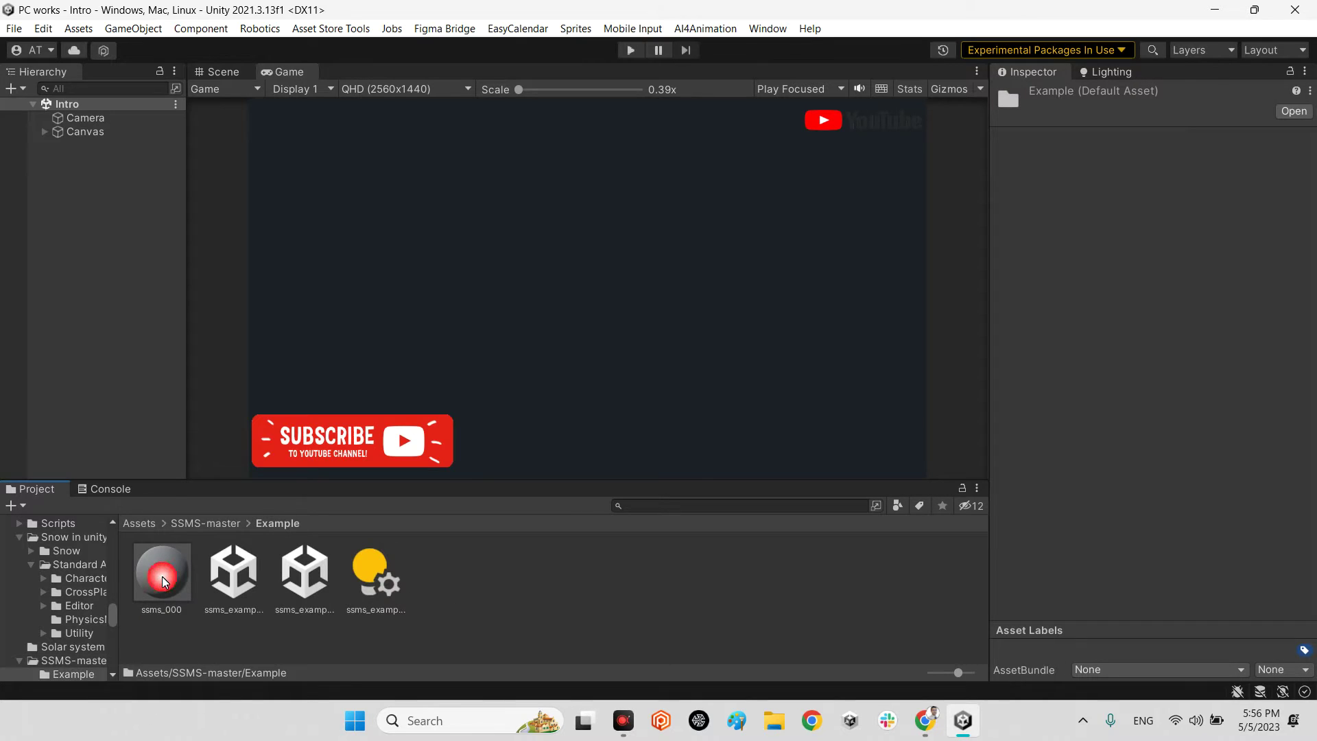
left_click(305, 575)
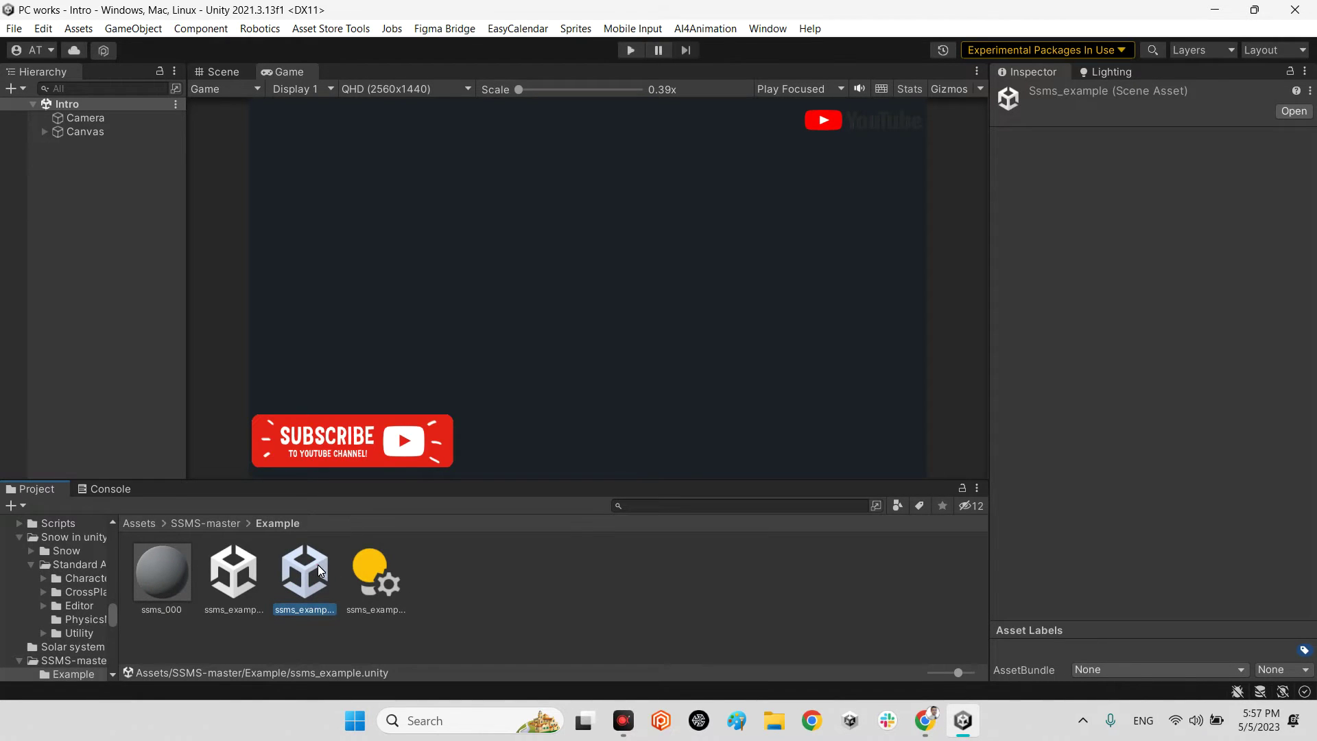
double_click(318, 565)
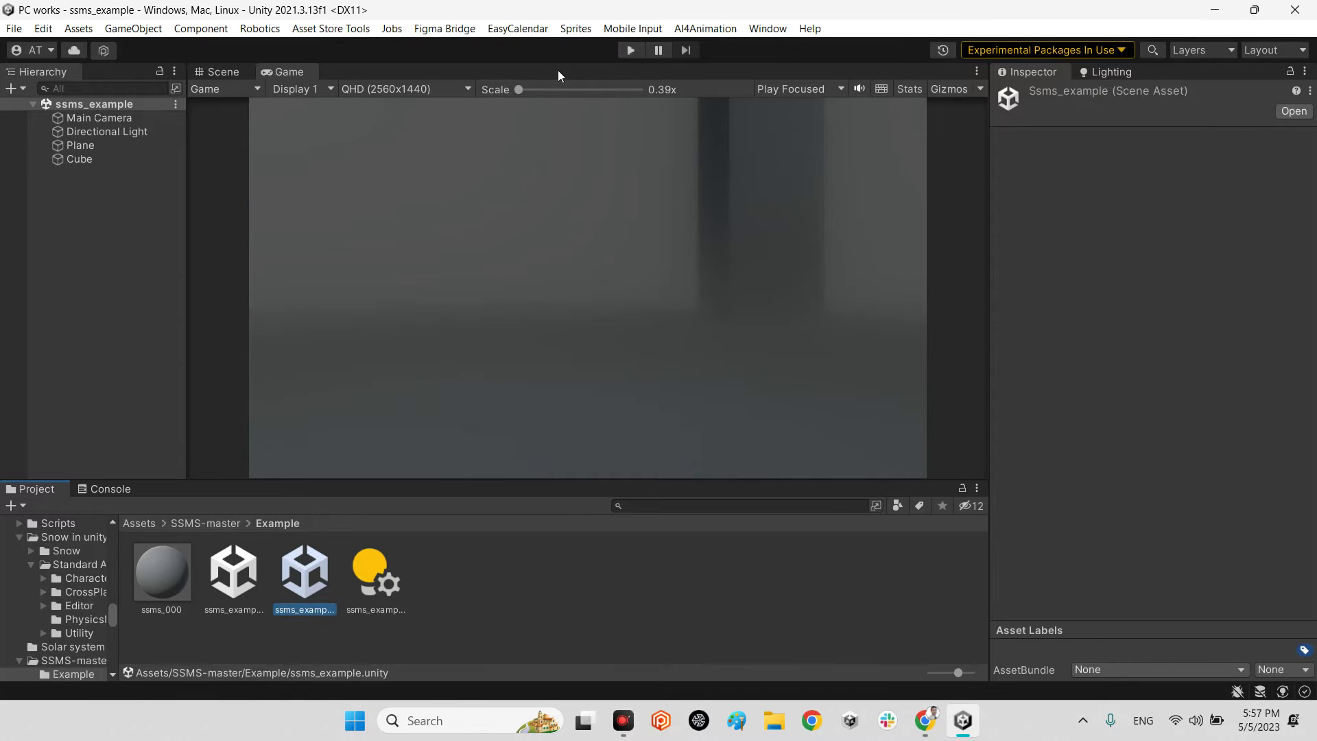
In the Scene view, compare the scene with Main Camera's SSMS Global Fog off and on
left_click(233, 71)
right_click_drag(586, 278, 394, 302)
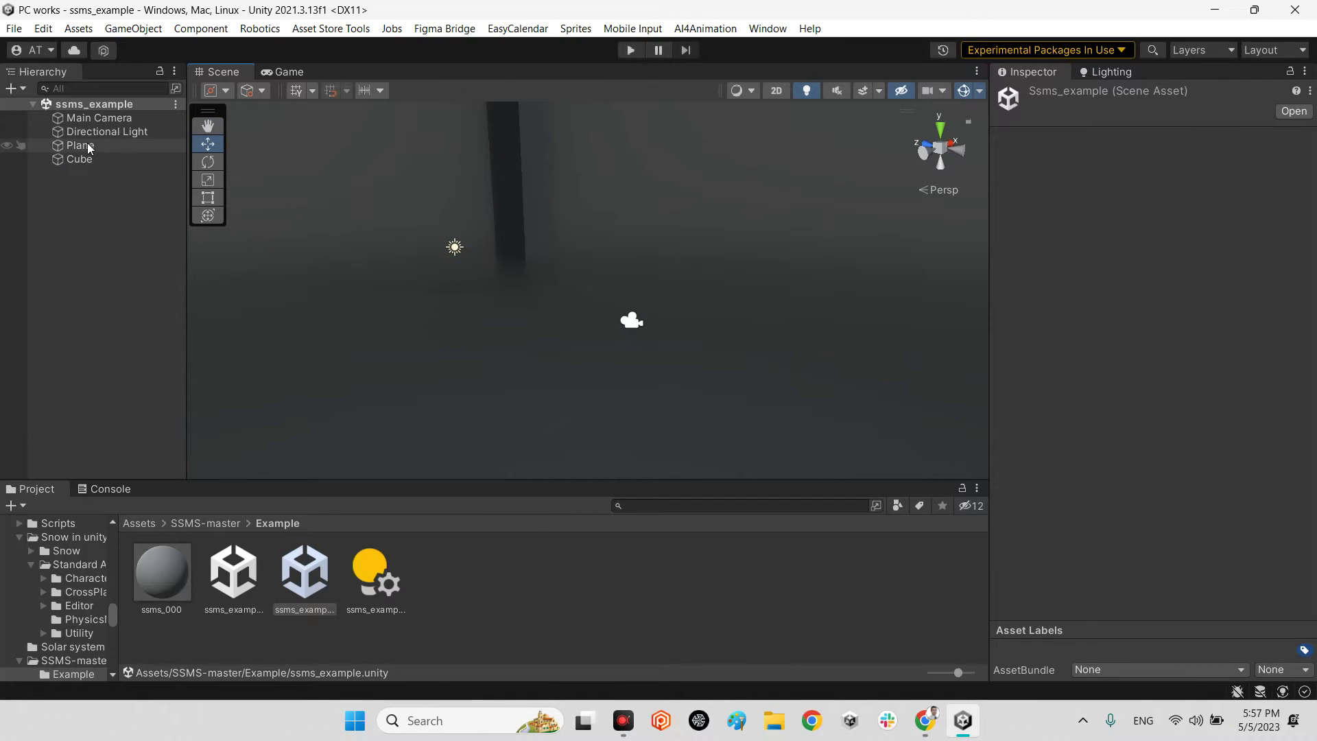
left_click(96, 121)
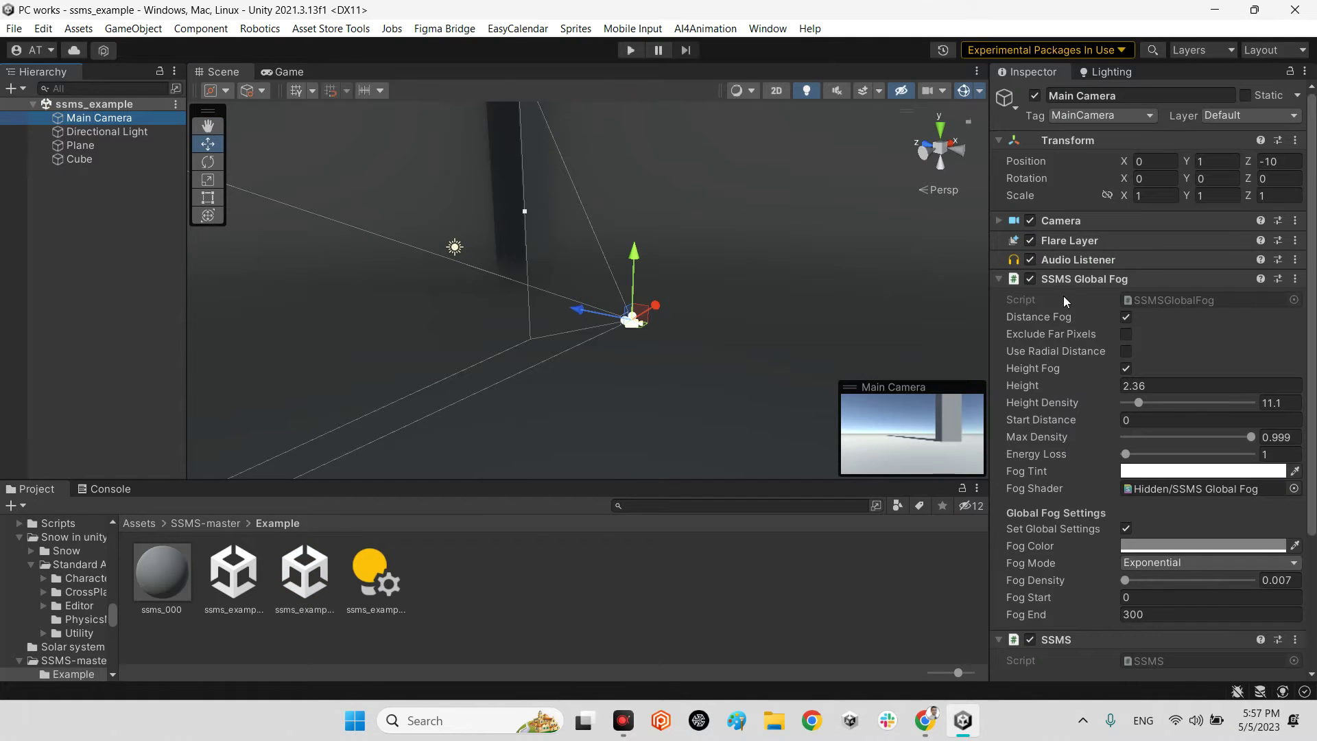
left_click(1029, 279)
right_click_drag(617, 227, 1097, 288)
left_click(1030, 279)
right_click_drag(617, 343, 713, 367)
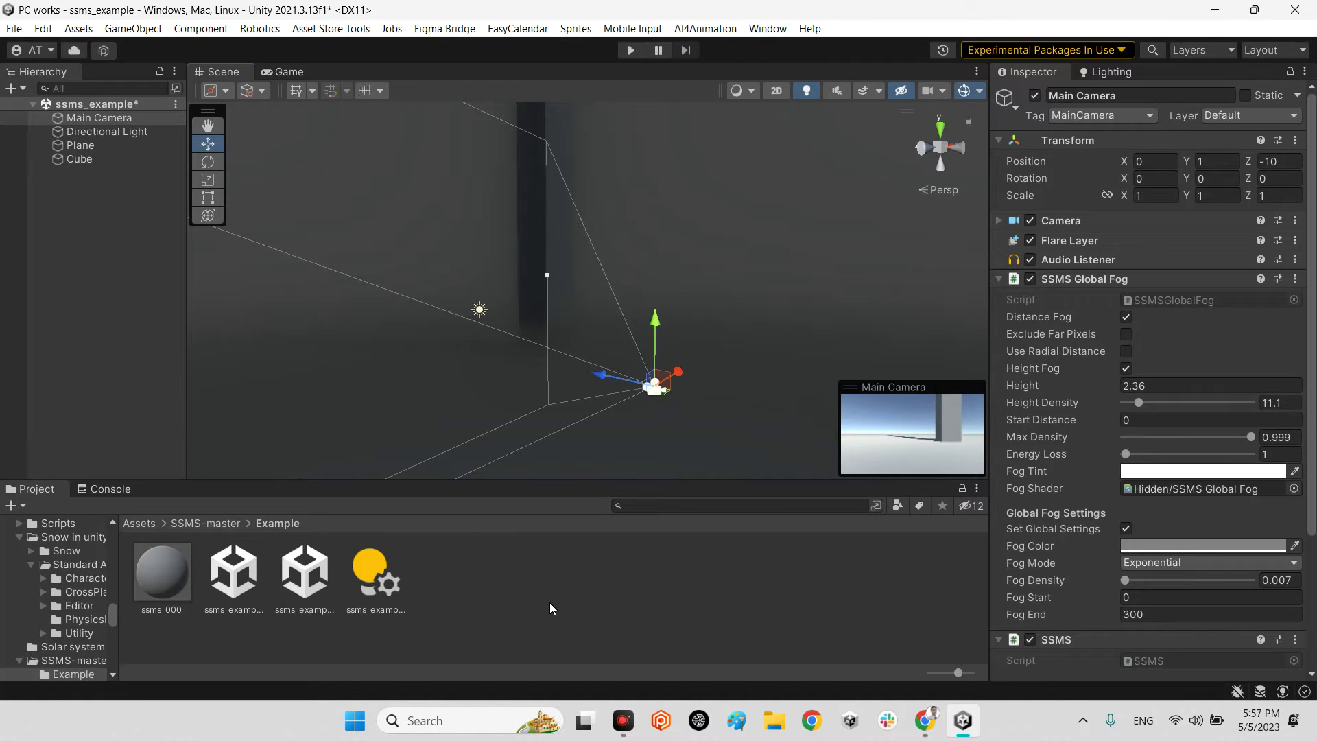
Scroll to the SSMS component and toggle it off and back on to compare scattering
scroll(1091, 521, "down", 5)
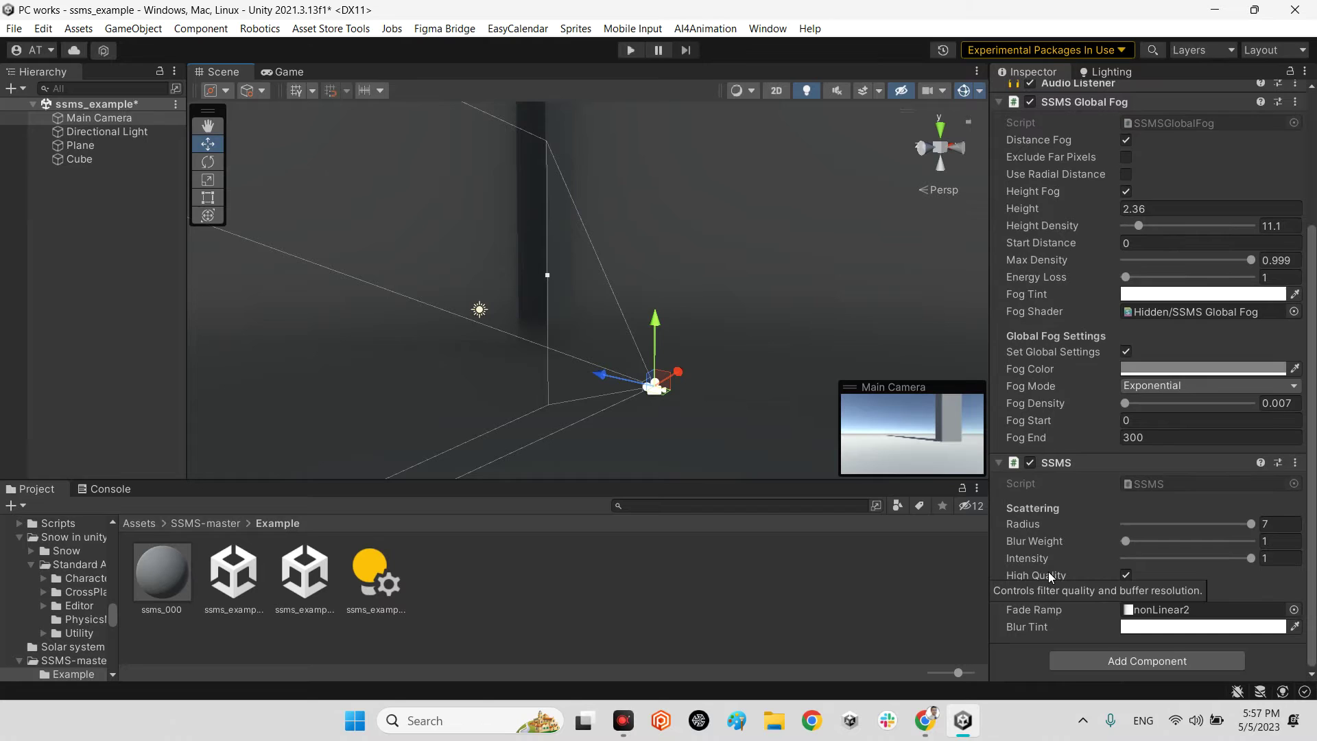
scroll(1078, 546, "up", 2)
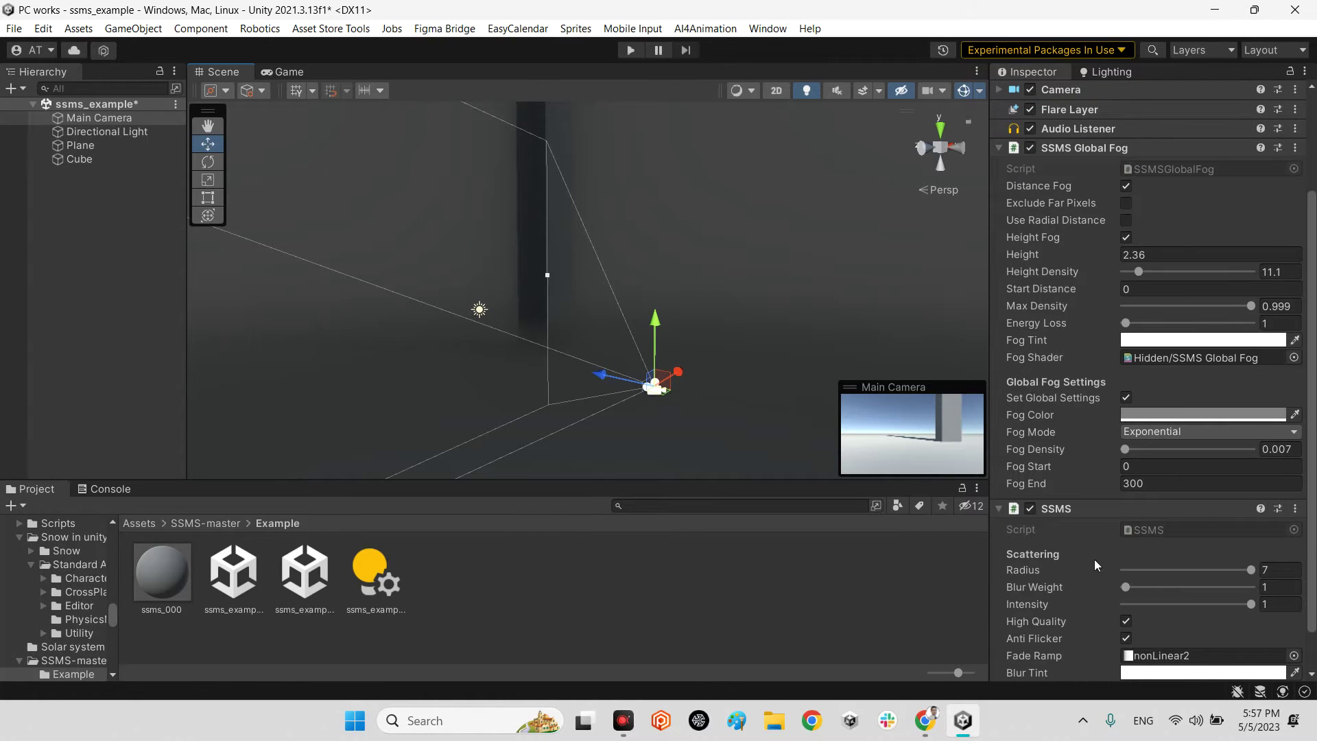
scroll(1102, 589, "down", 2)
scroll(1094, 364, "up", 6)
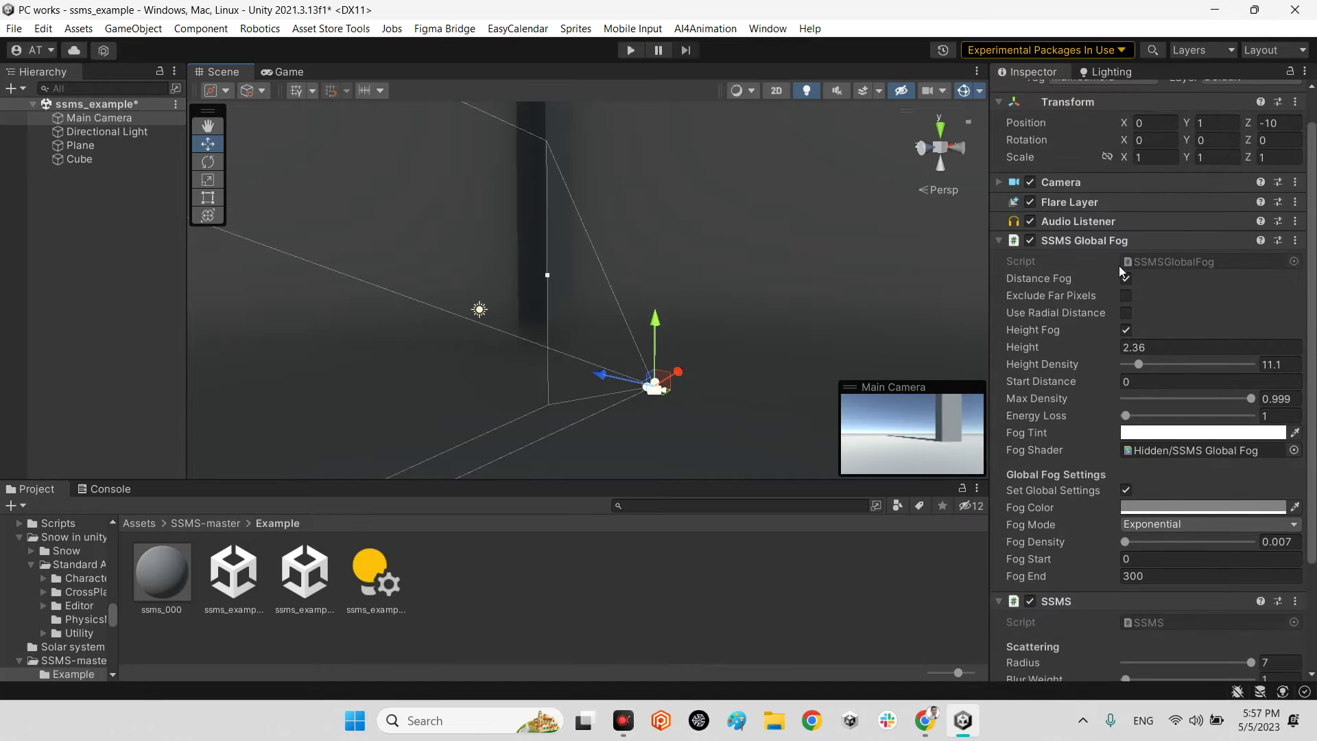
scroll(1072, 511, "down", 6)
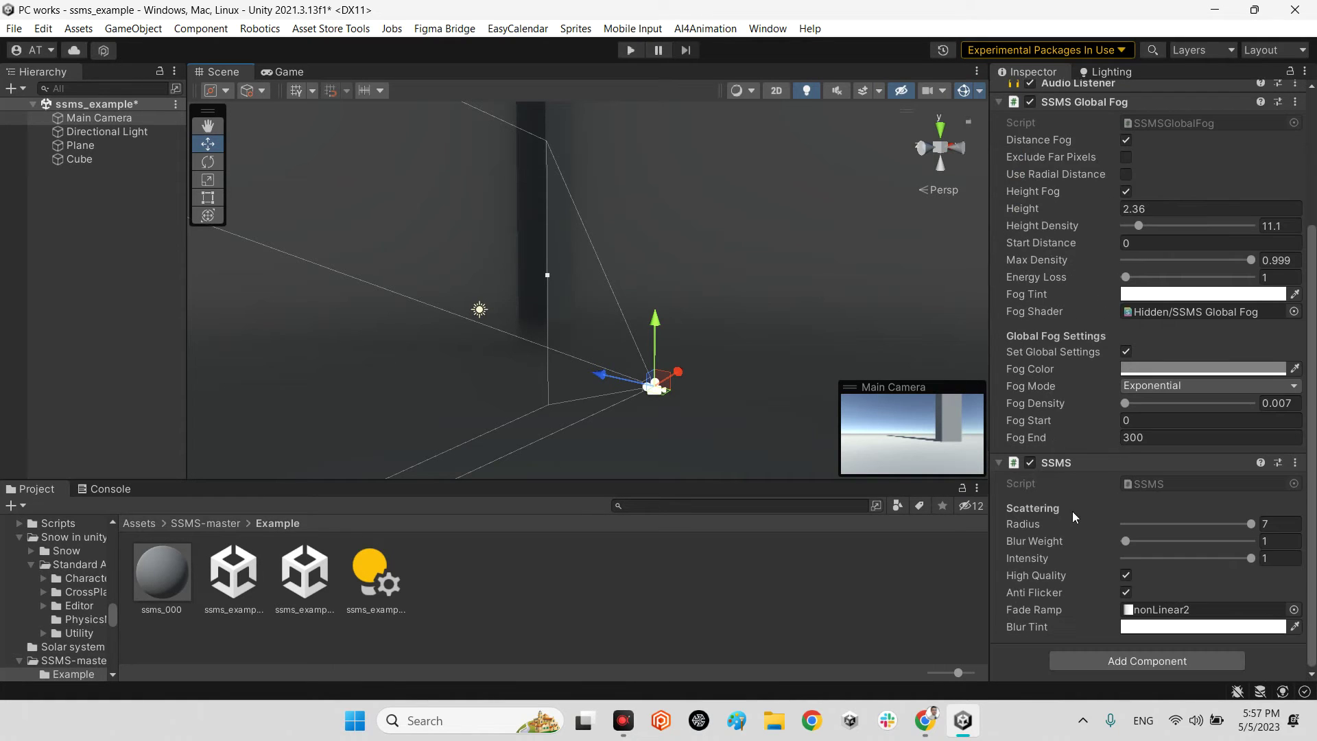
left_click(1030, 463)
left_click(1030, 463)
left_click(283, 71)
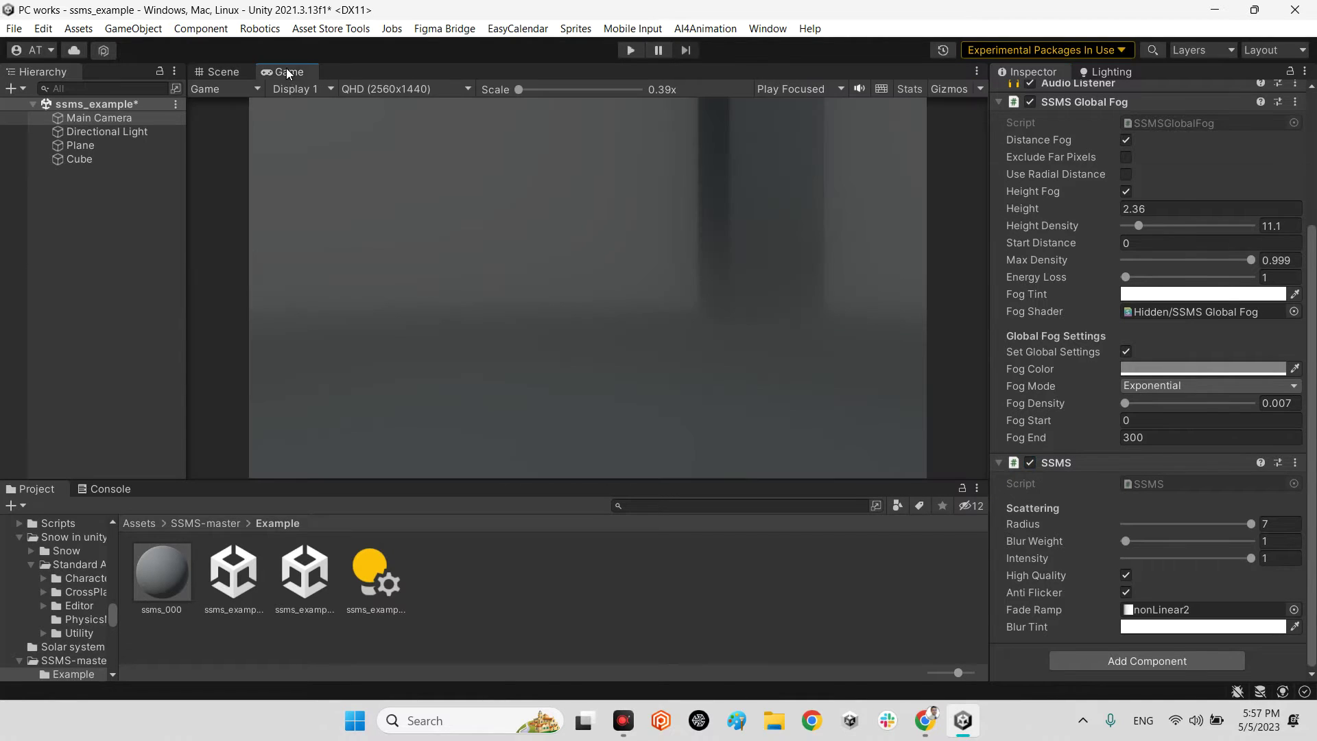
left_click(1028, 463)
left_click(1029, 462)
scroll(1125, 535, "up", 4)
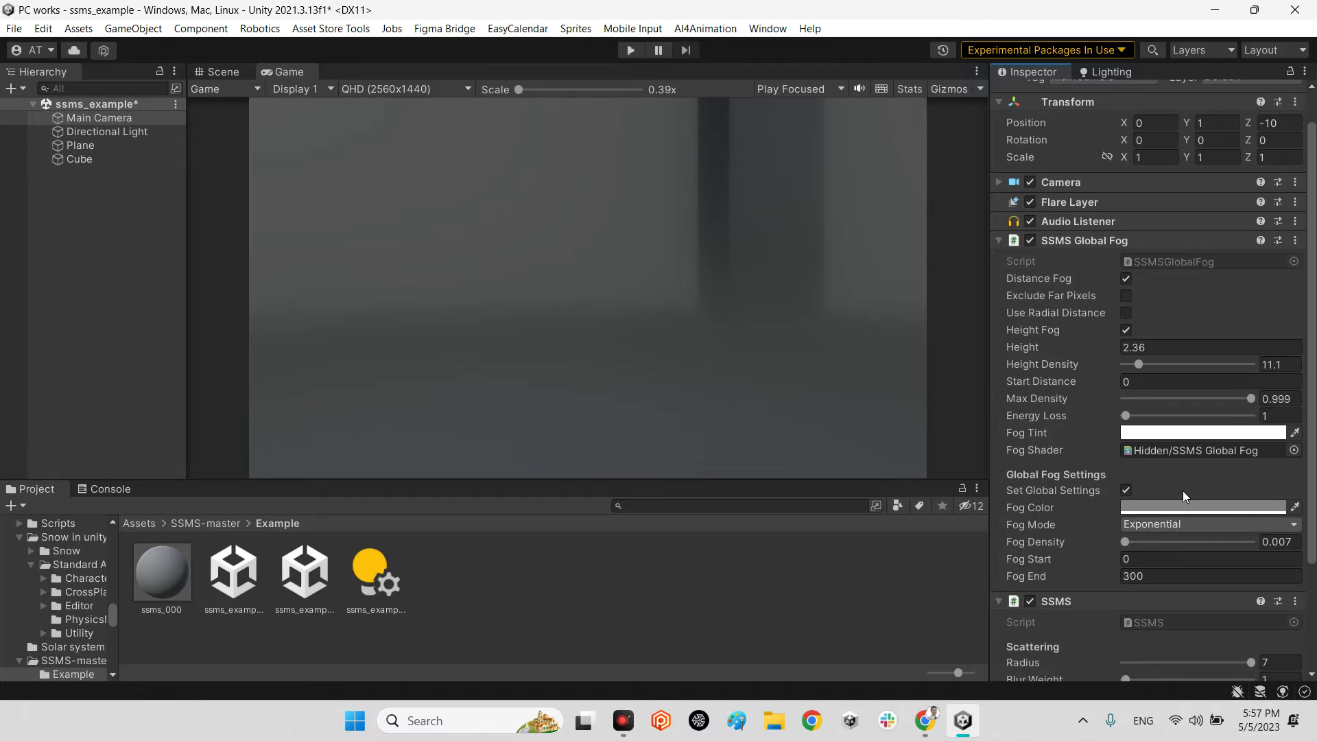
left_click(1125, 332)
left_click(1126, 331)
left_click_drag(1137, 365, 1164, 391)
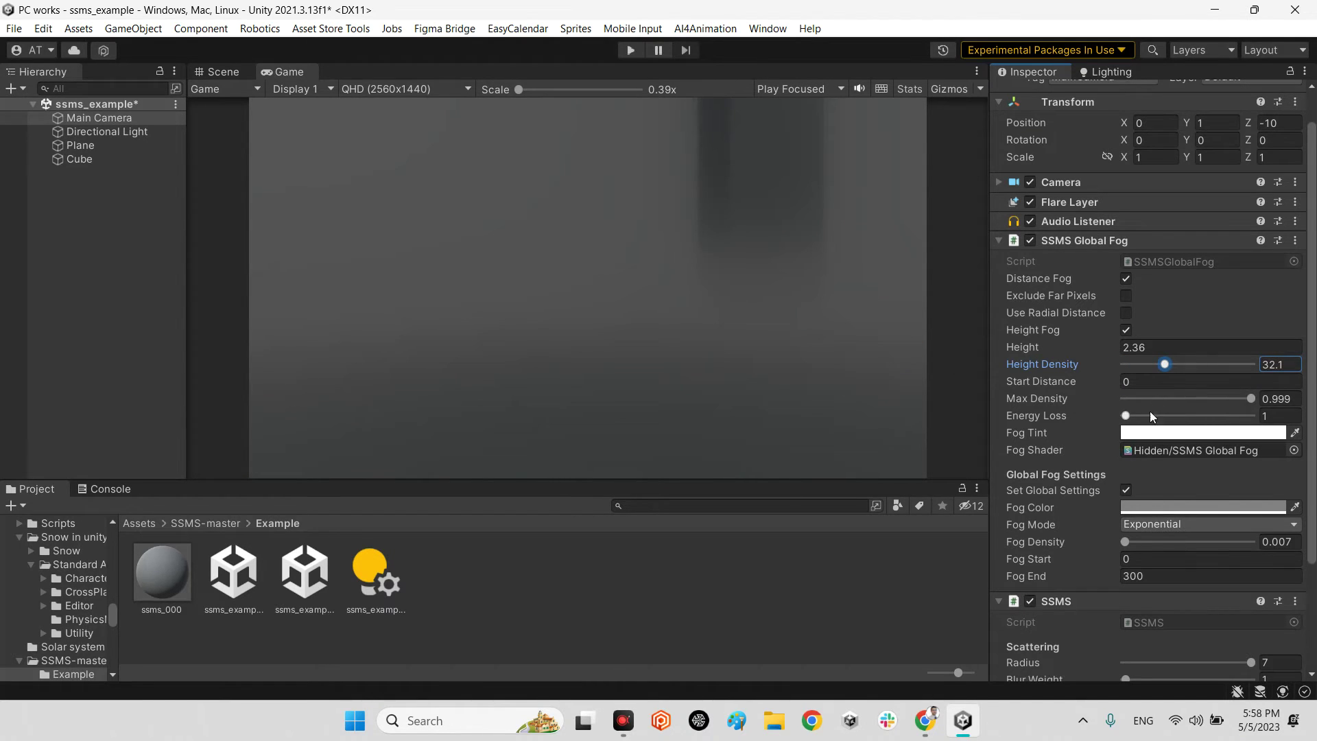
Change the global fog colour to a brownish grey in the Color picker
left_click(1149, 508)
mouse_move(1171, 426)
left_mouse_down()
mouse_move(1231, 413)
mouse_move(1251, 385)
mouse_move(1232, 370)
mouse_move(1172, 397)
mouse_move(1133, 373)
mouse_move(1139, 408)
mouse_move(1171, 417)
left_mouse_up()
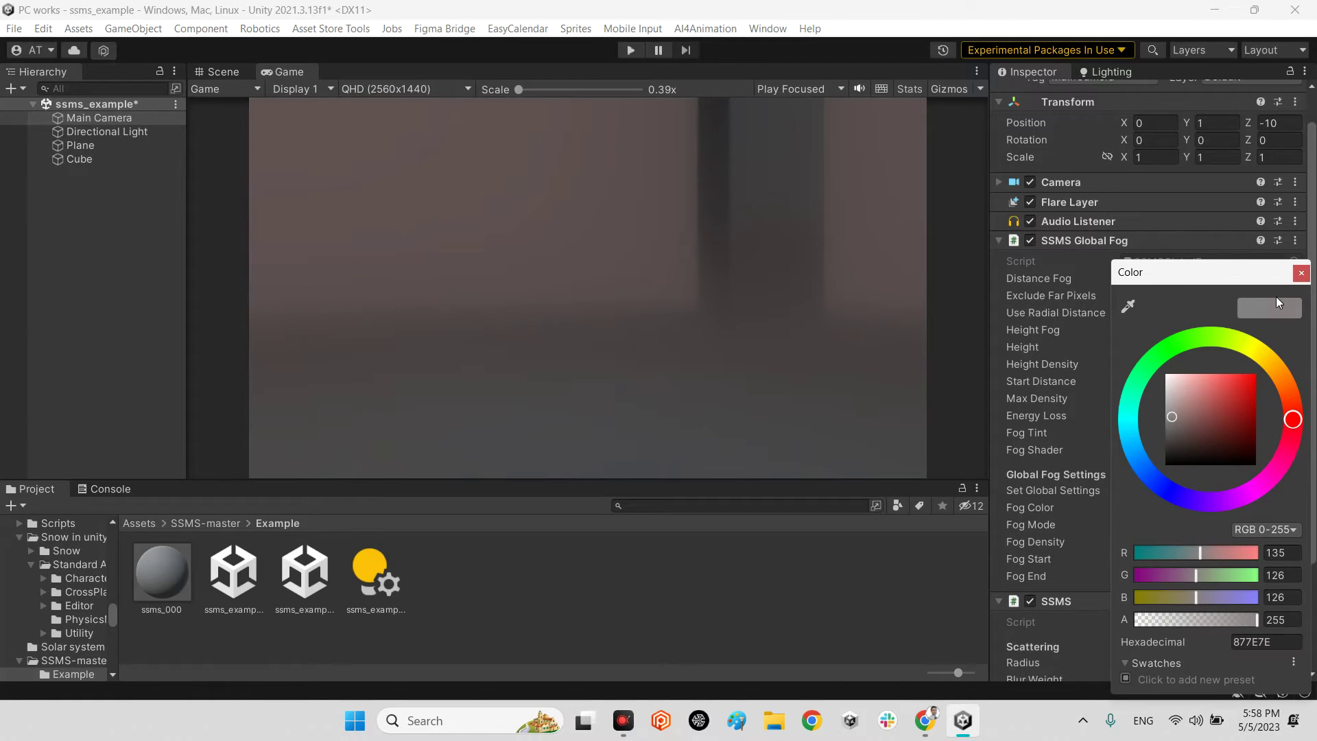
left_click(1301, 272)
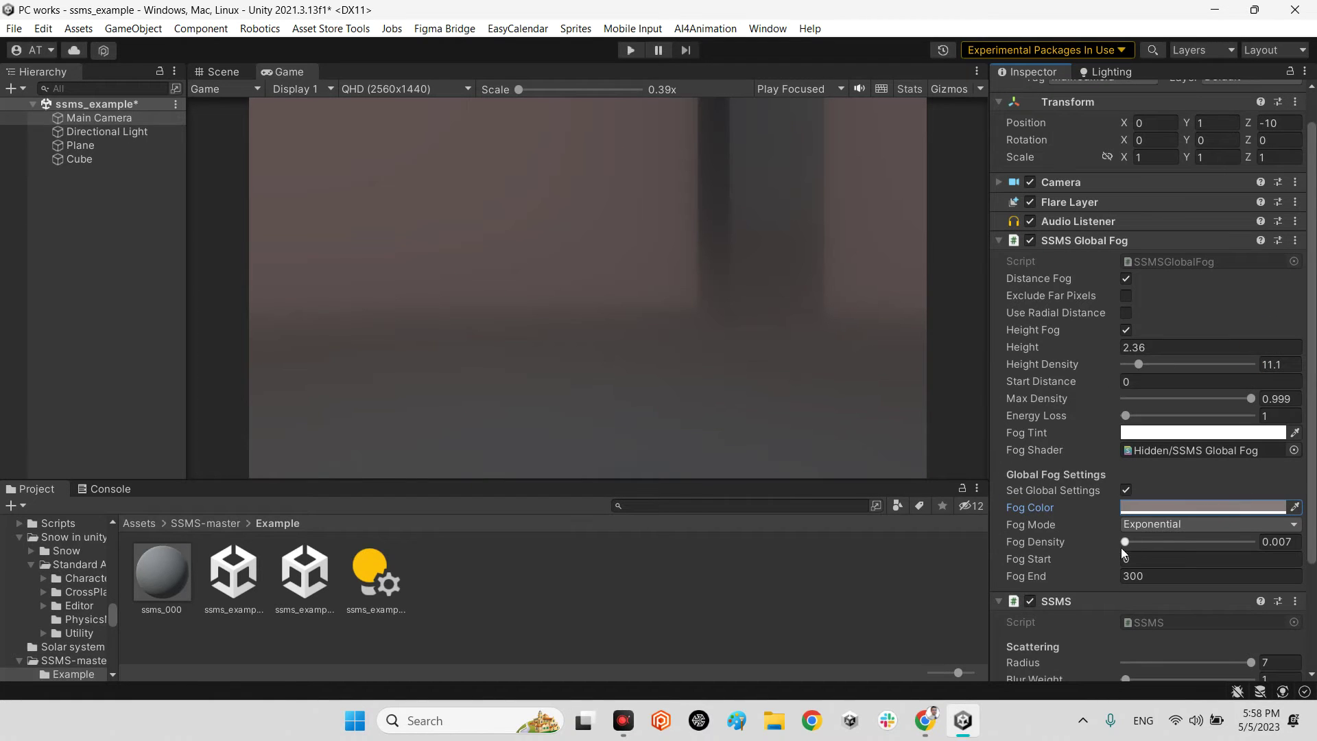
Try Fog Density at 0.081, then bring up the Nature Starter Kit 2 store page
left_click_drag(1125, 542, 1124, 542)
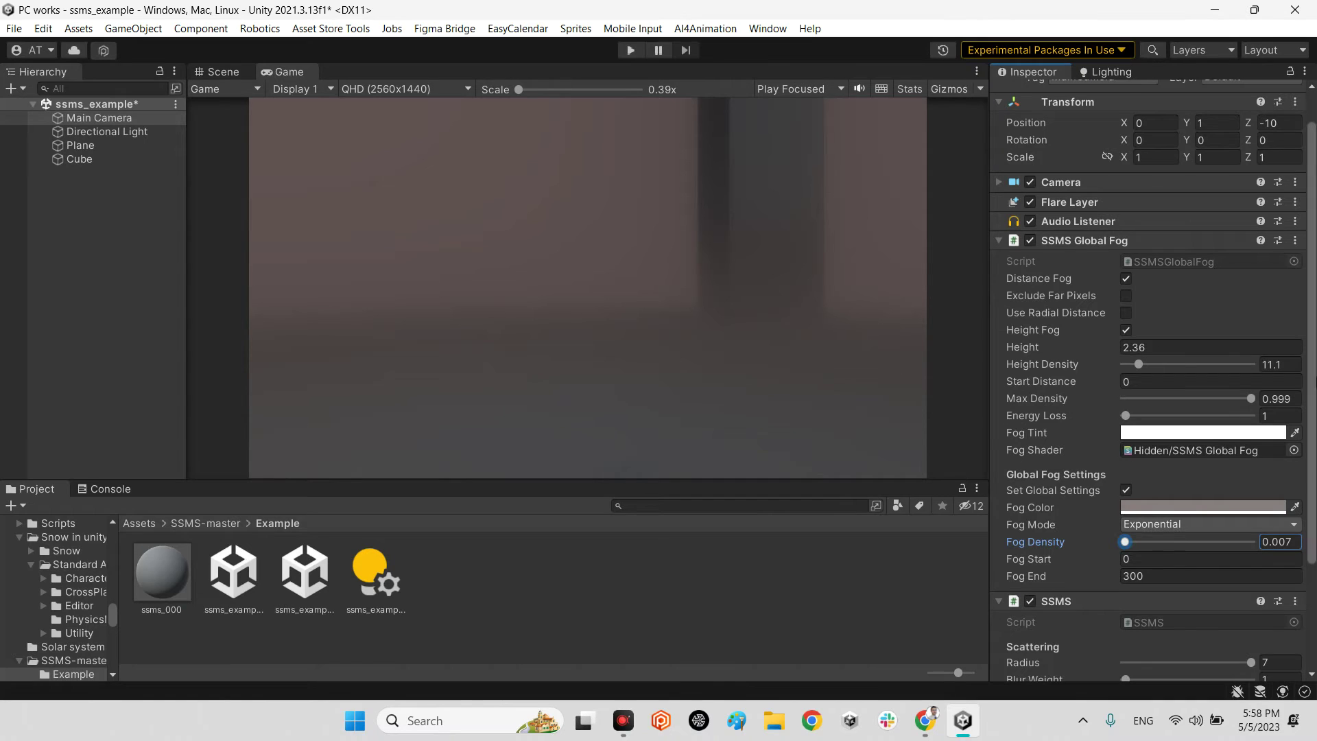
left_click(924, 720)
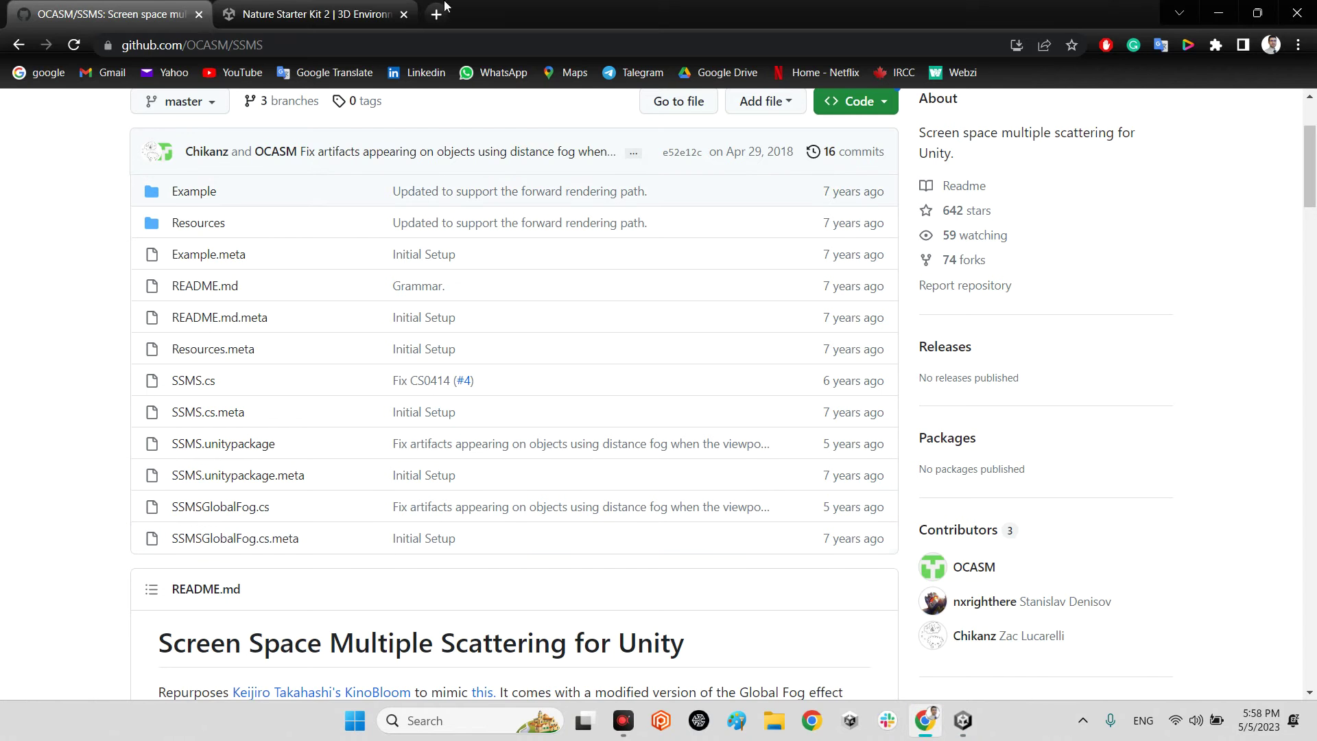
left_click(305, 14)
scroll(788, 371, "up", 4)
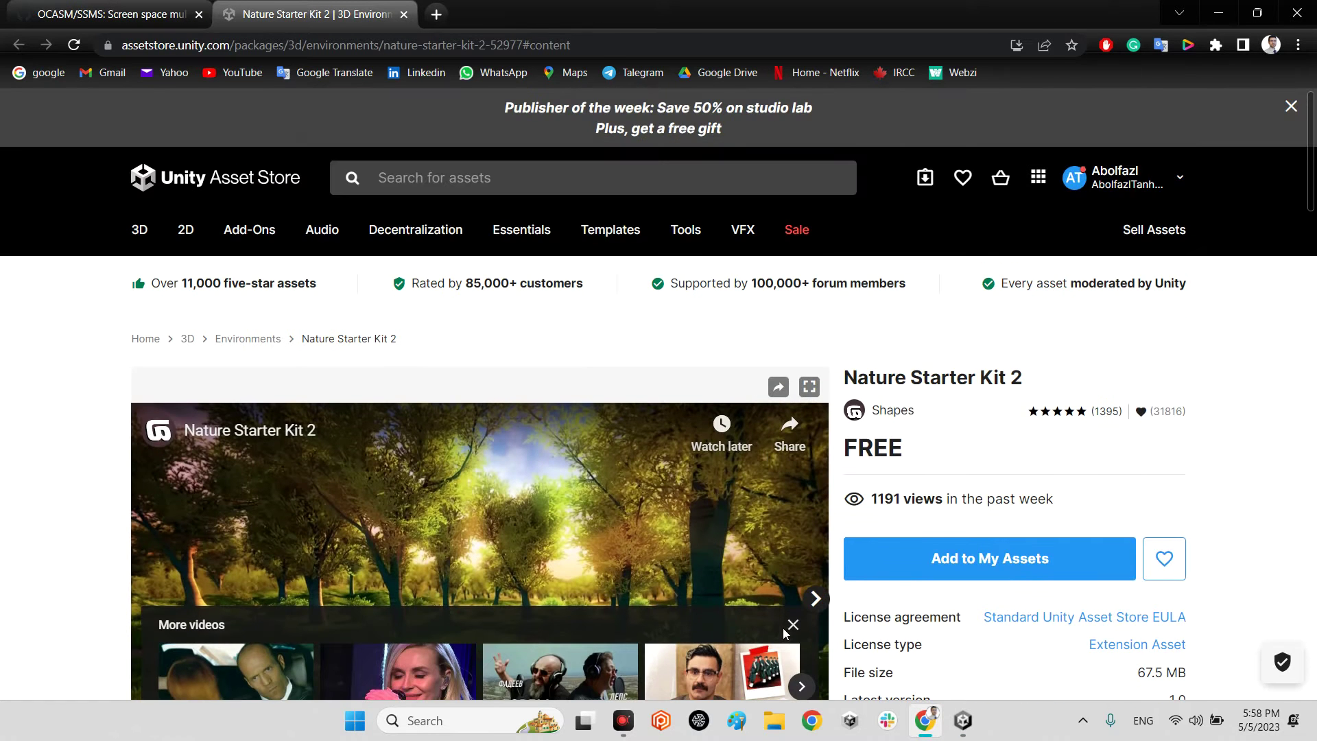
scroll(789, 371, "down", 5)
scroll(788, 371, "up", 5)
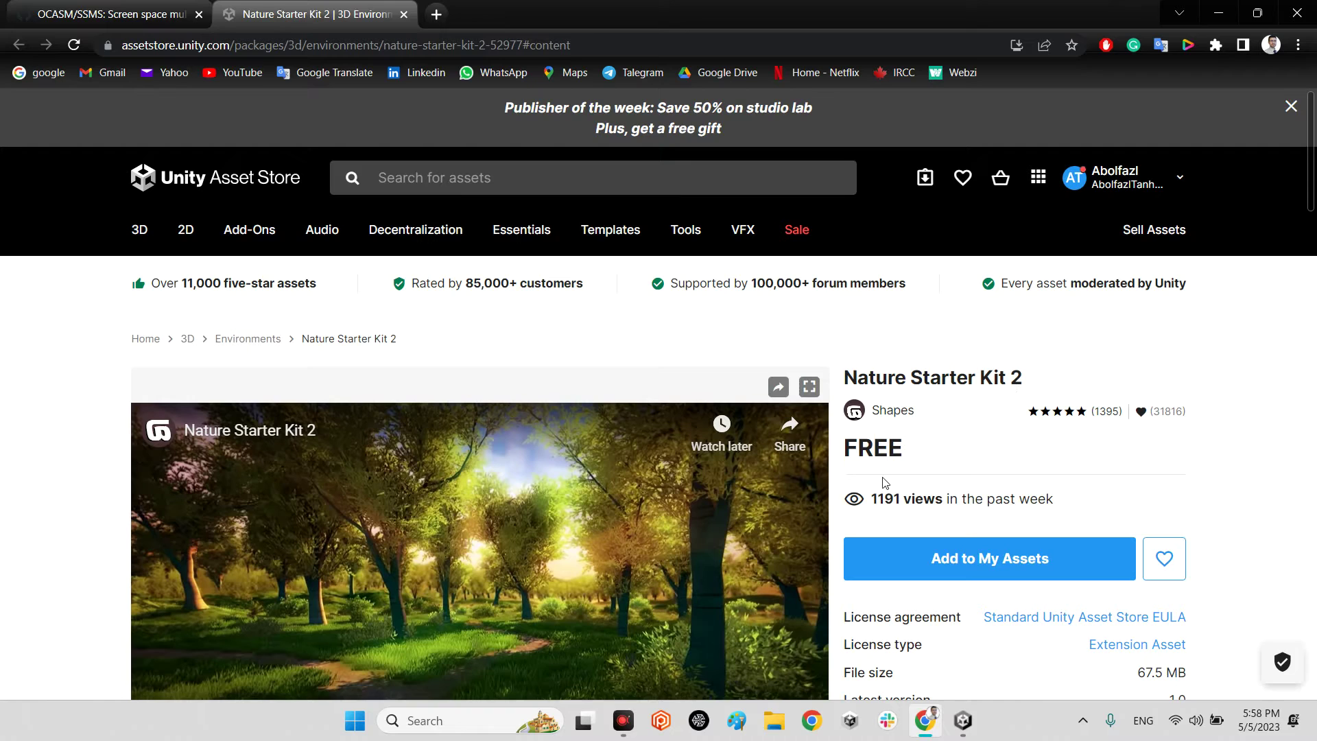
Open the ssms_example 2 scene without saving changes to the previous scene
left_click(962, 718)
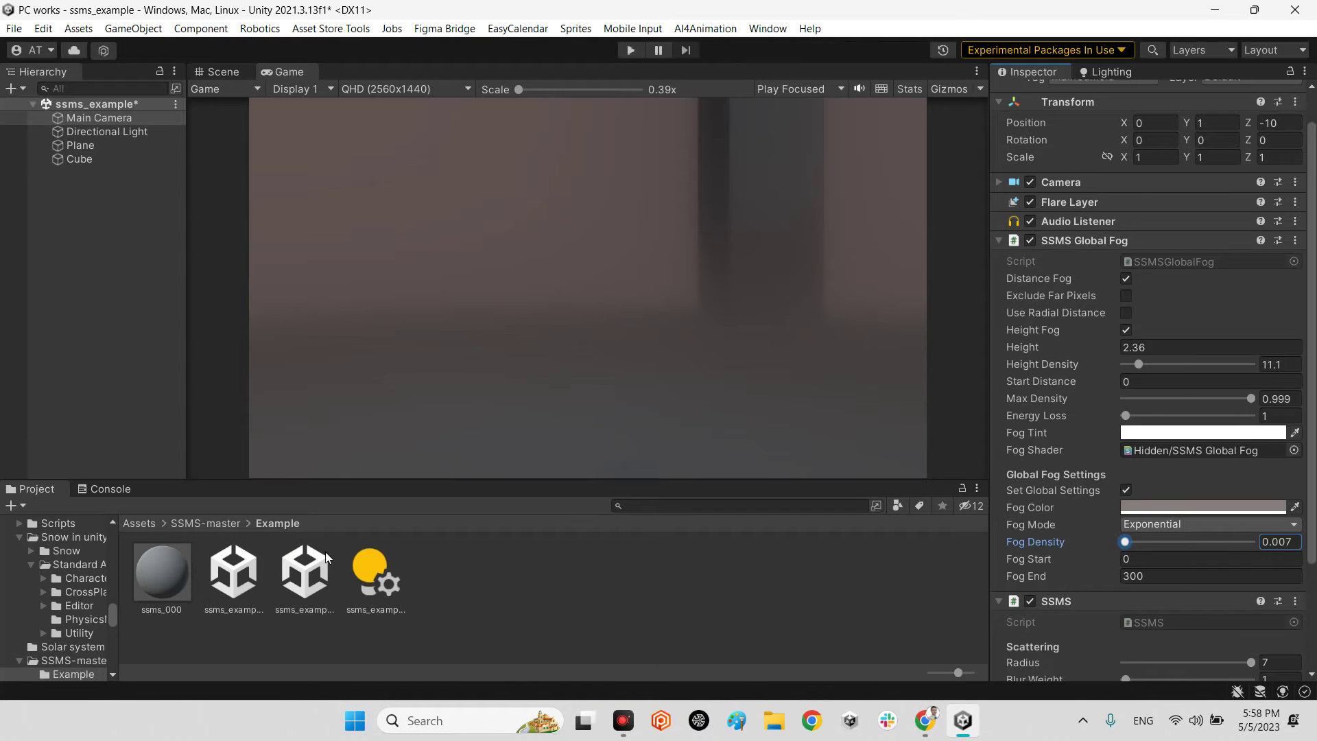
left_click(215, 584)
double_click(226, 579)
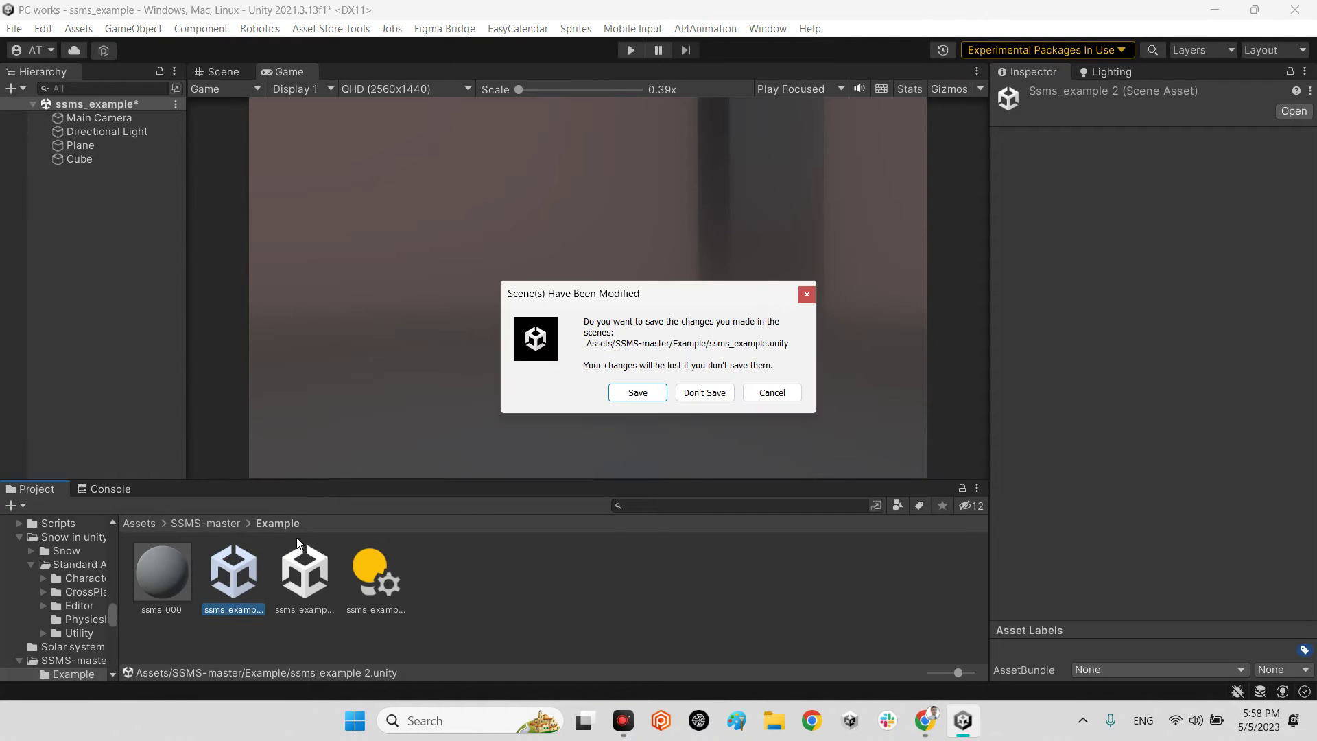
left_click(700, 392)
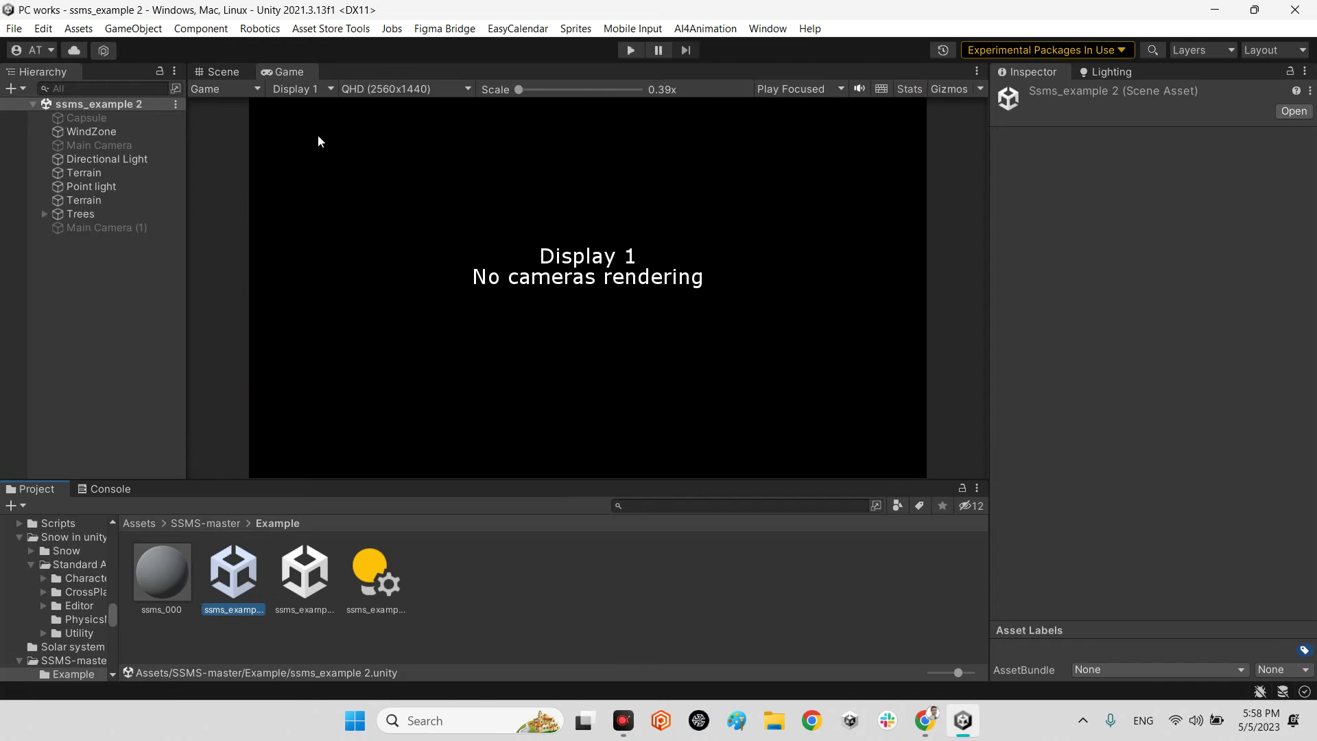
Show the forest in the Scene view and inspect Main Camera (1)'s SSMS fog components
left_click(223, 73)
left_click(89, 145)
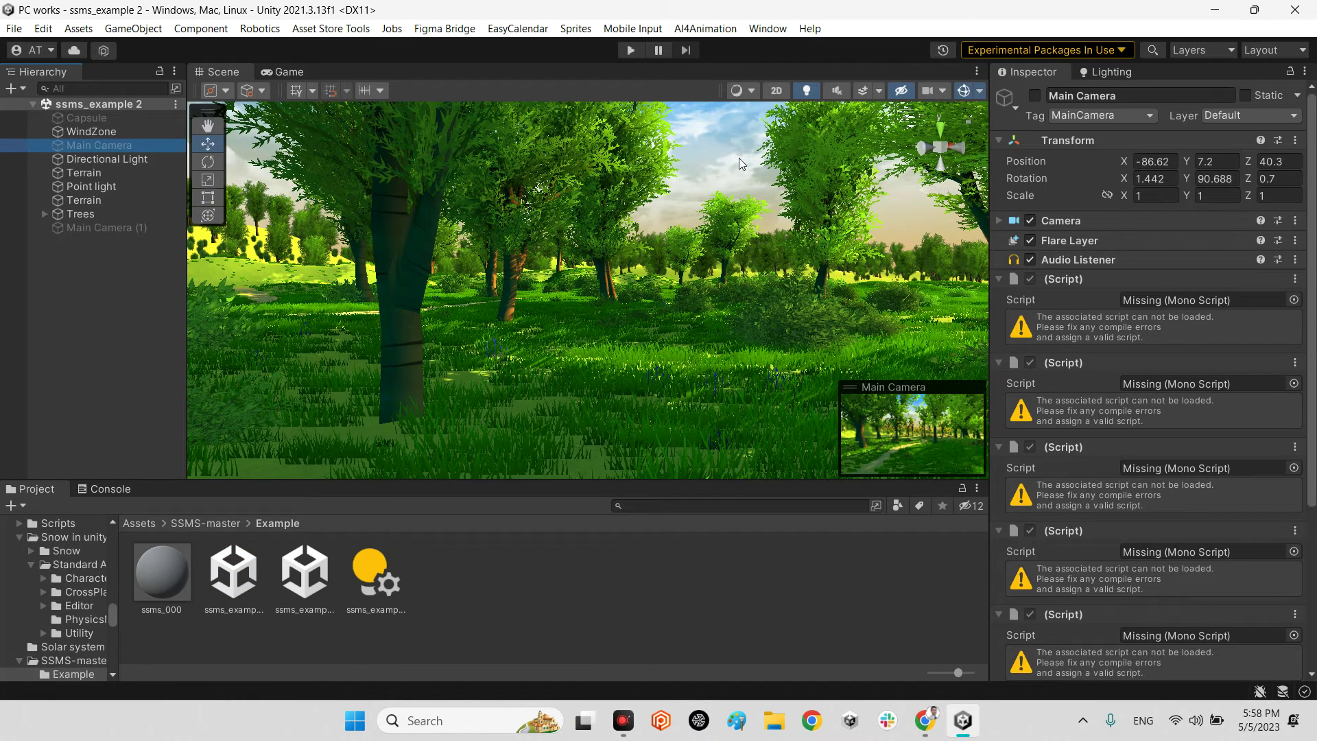
left_click(97, 227)
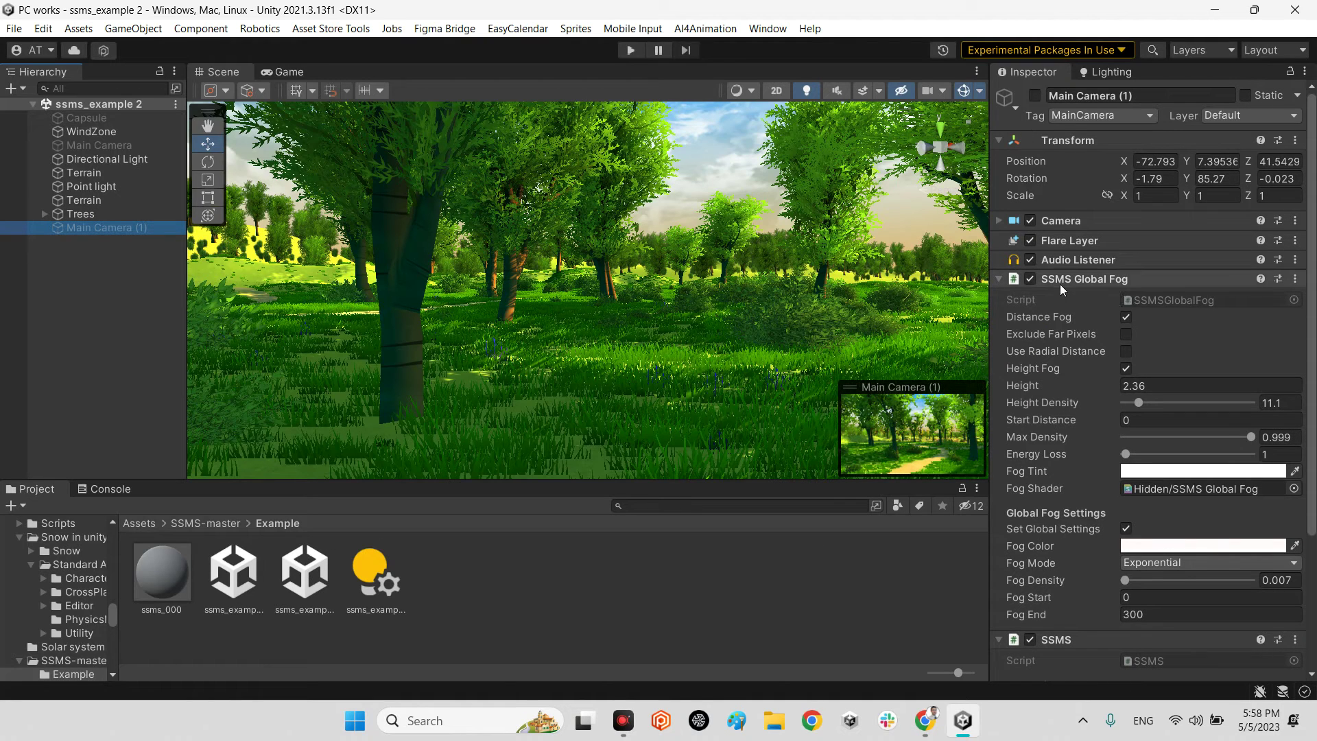
scroll(1133, 518, "down", 5)
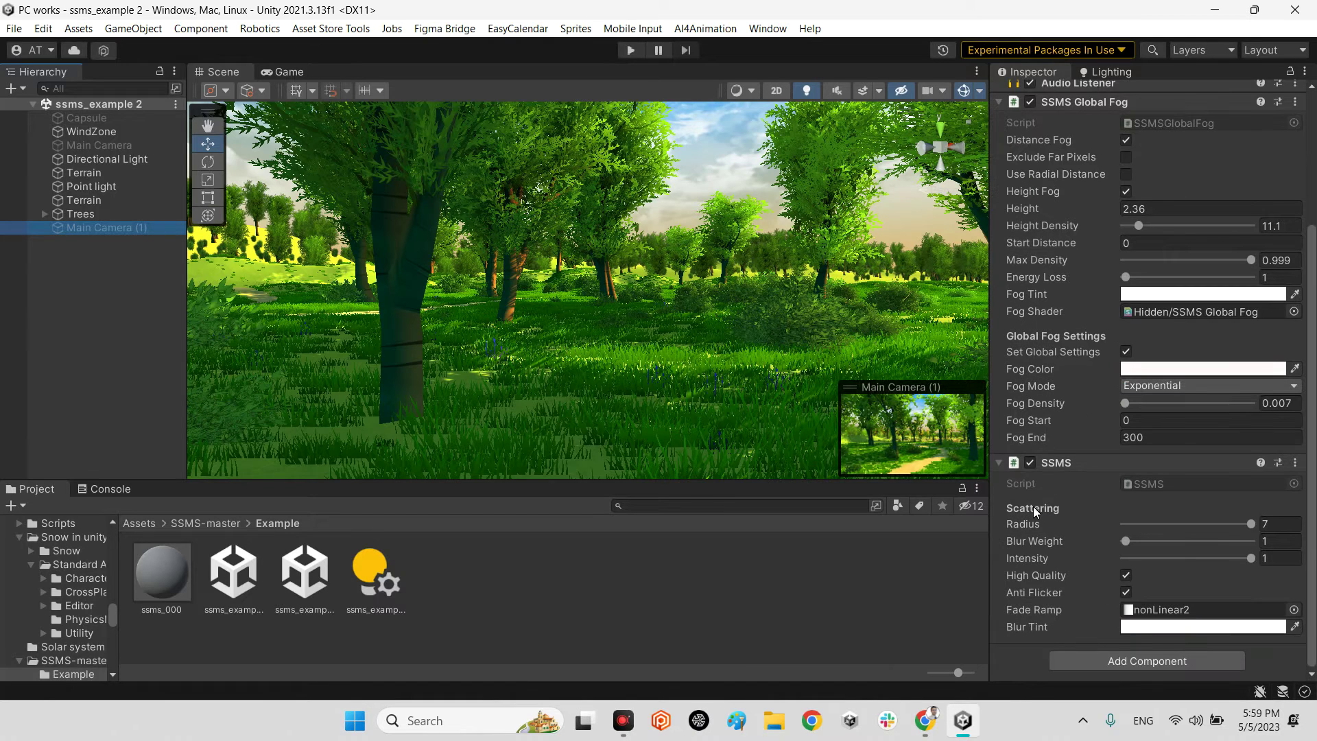
scroll(1036, 504, "up", 3)
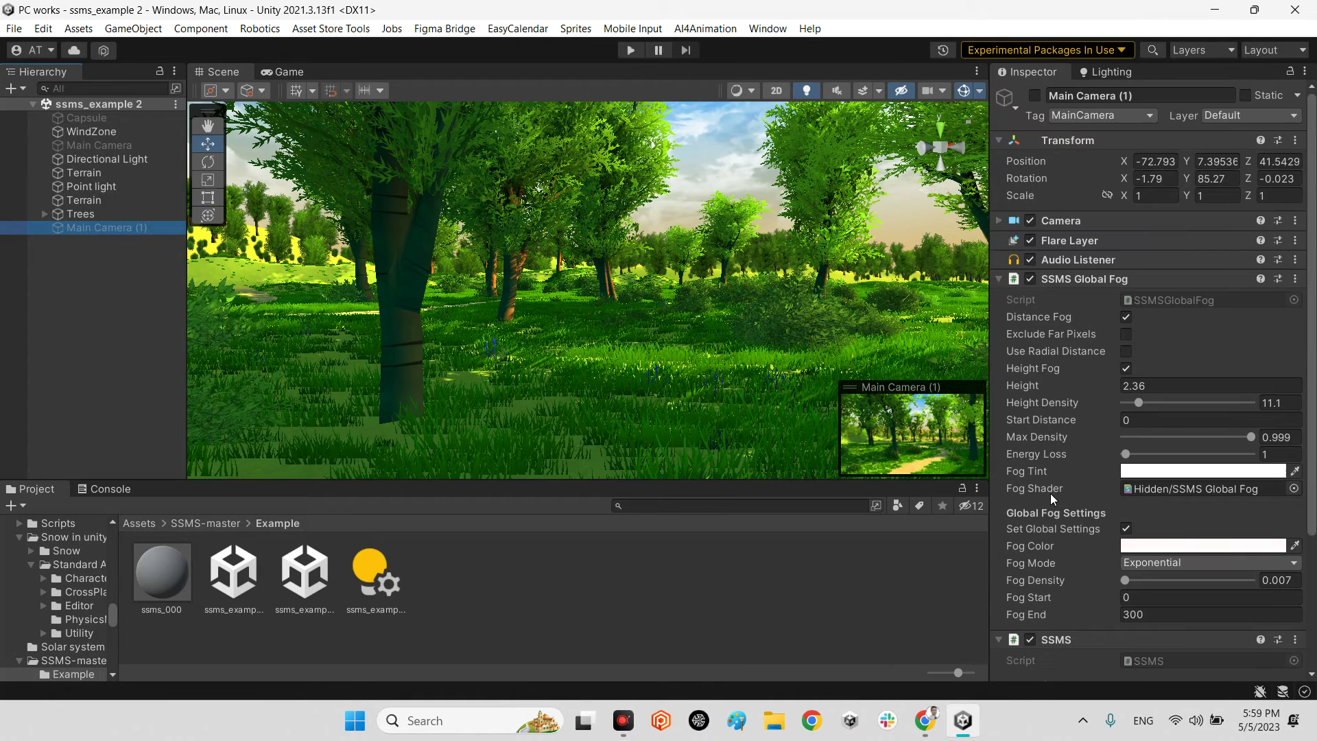
Turn on Unity's built-in fog in the Lighting window's Environment settings
left_click(1094, 74)
left_click(1079, 99)
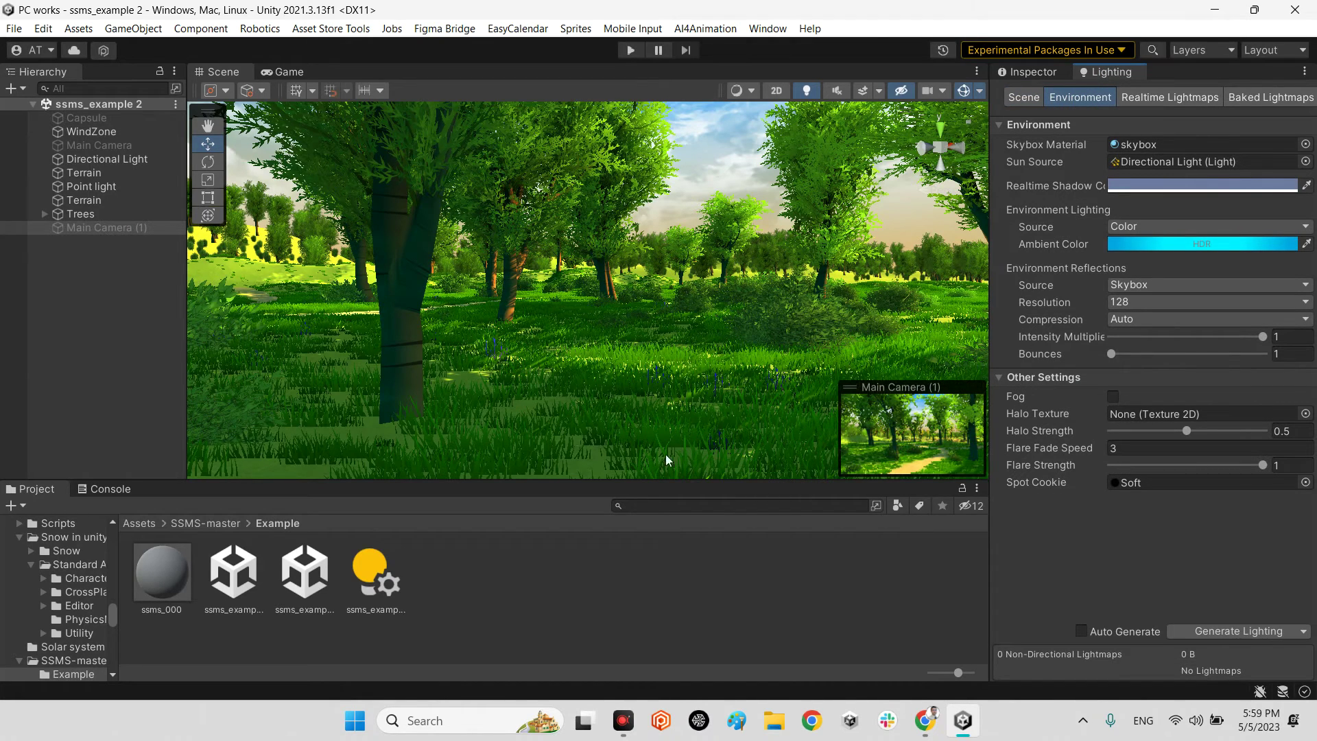
left_click_drag(568, 487, 597, 539)
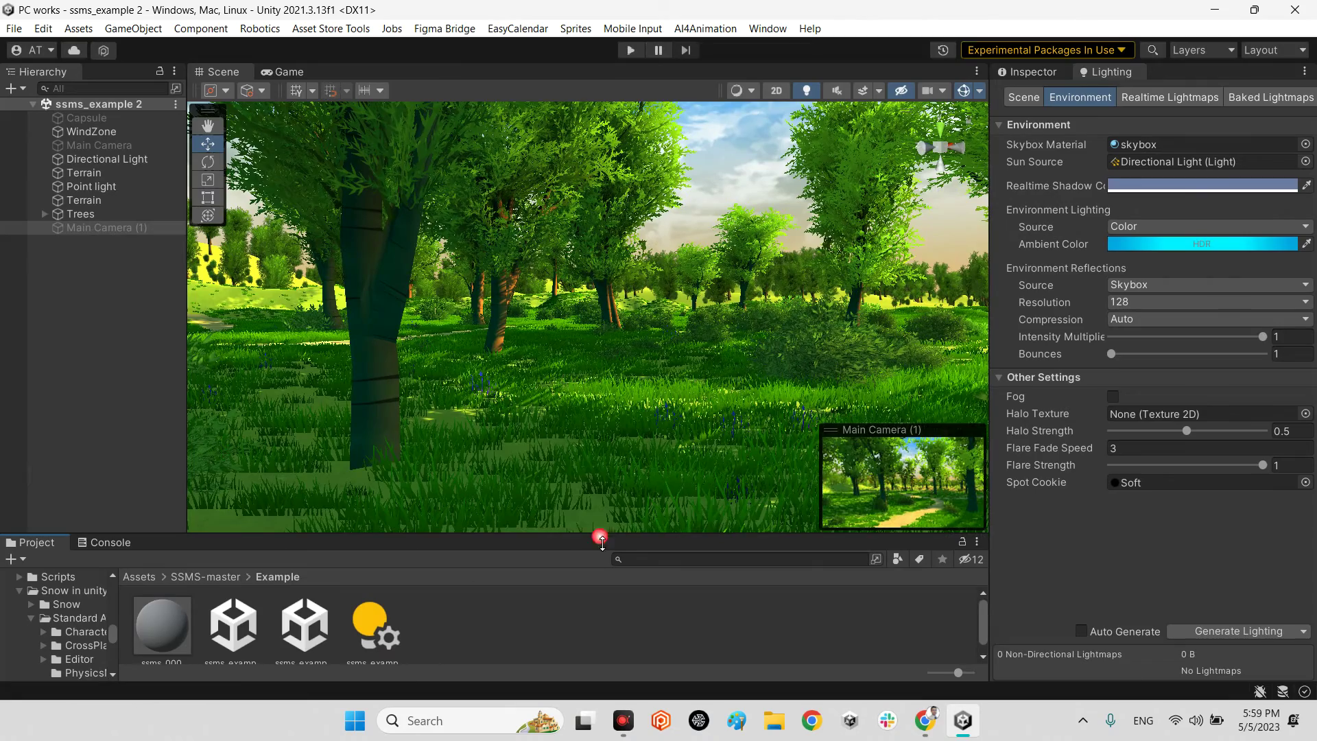
left_click(1112, 396)
right_click_drag(694, 346, 318, 358)
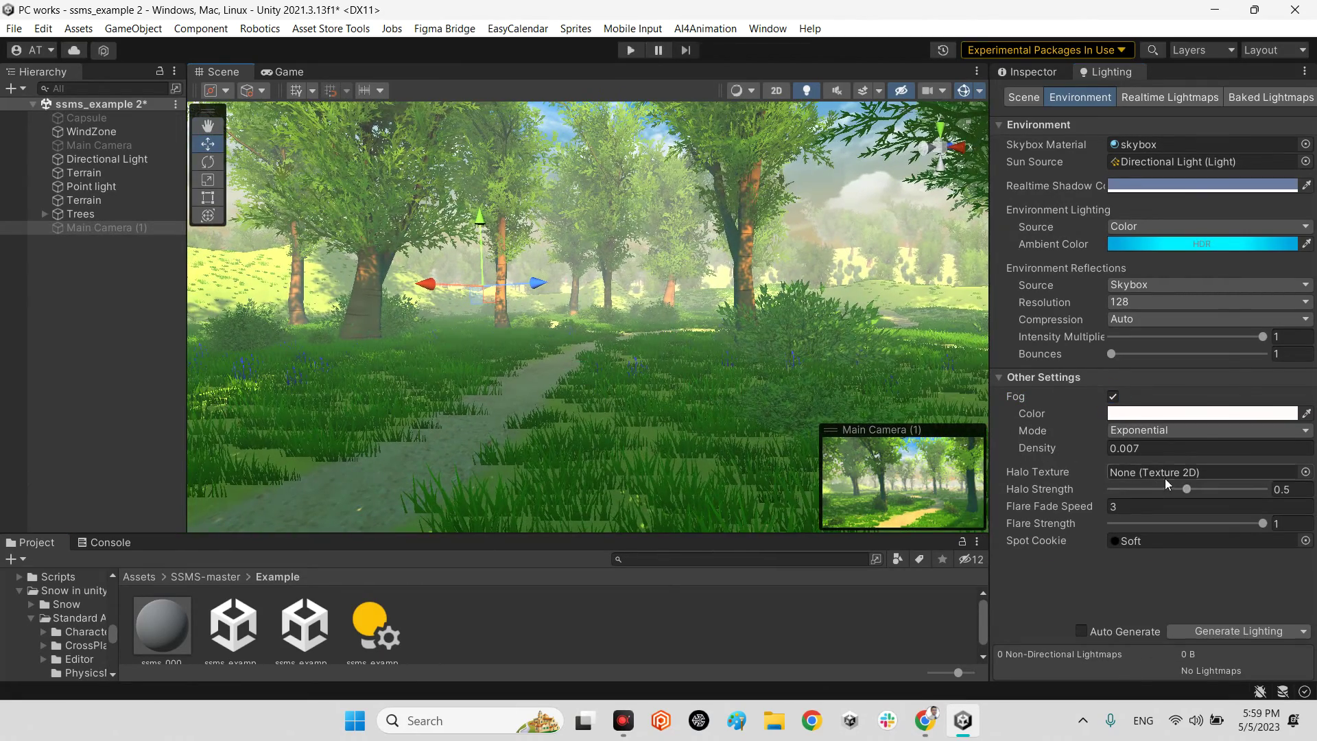
Try other built-in fog densities, revert to 0.007, then disable the built-in fog
left_click(1105, 454)
left_click_drag(1105, 454, 1095, 497)
key("ctrl+z")
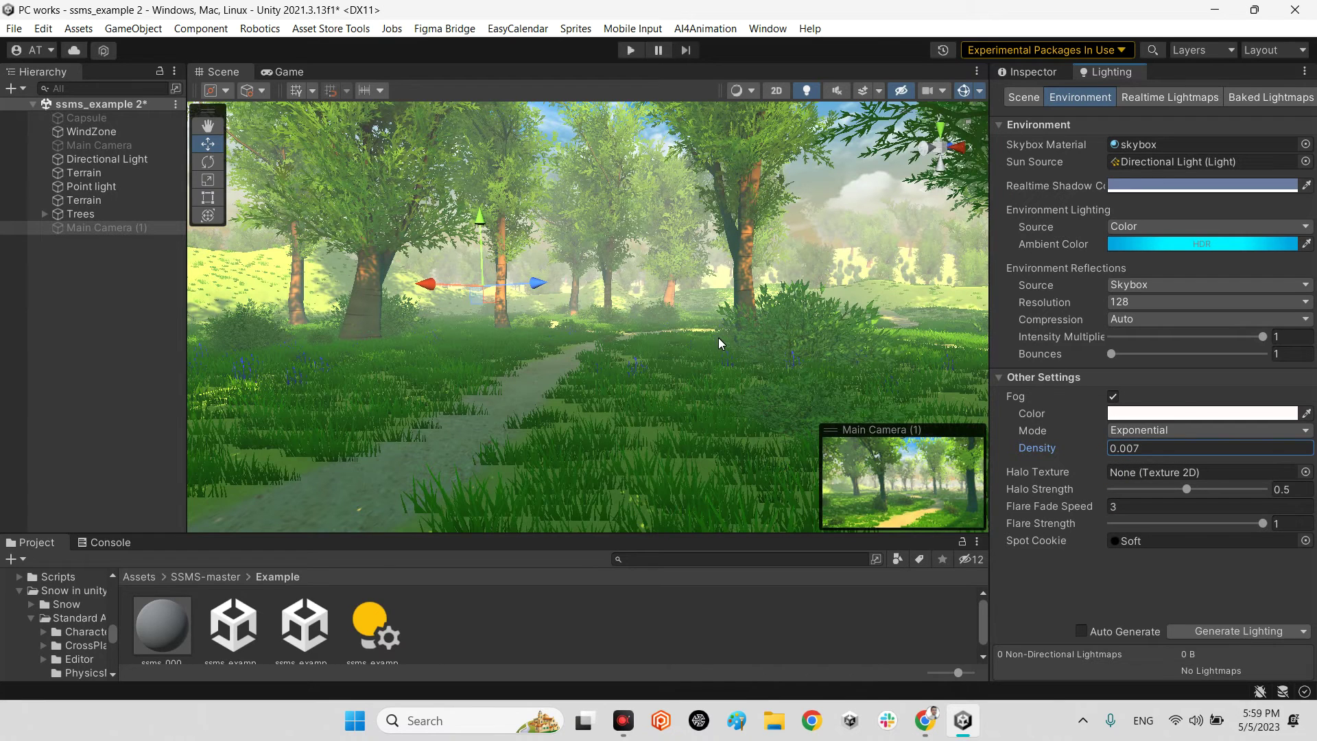
left_click(1112, 398)
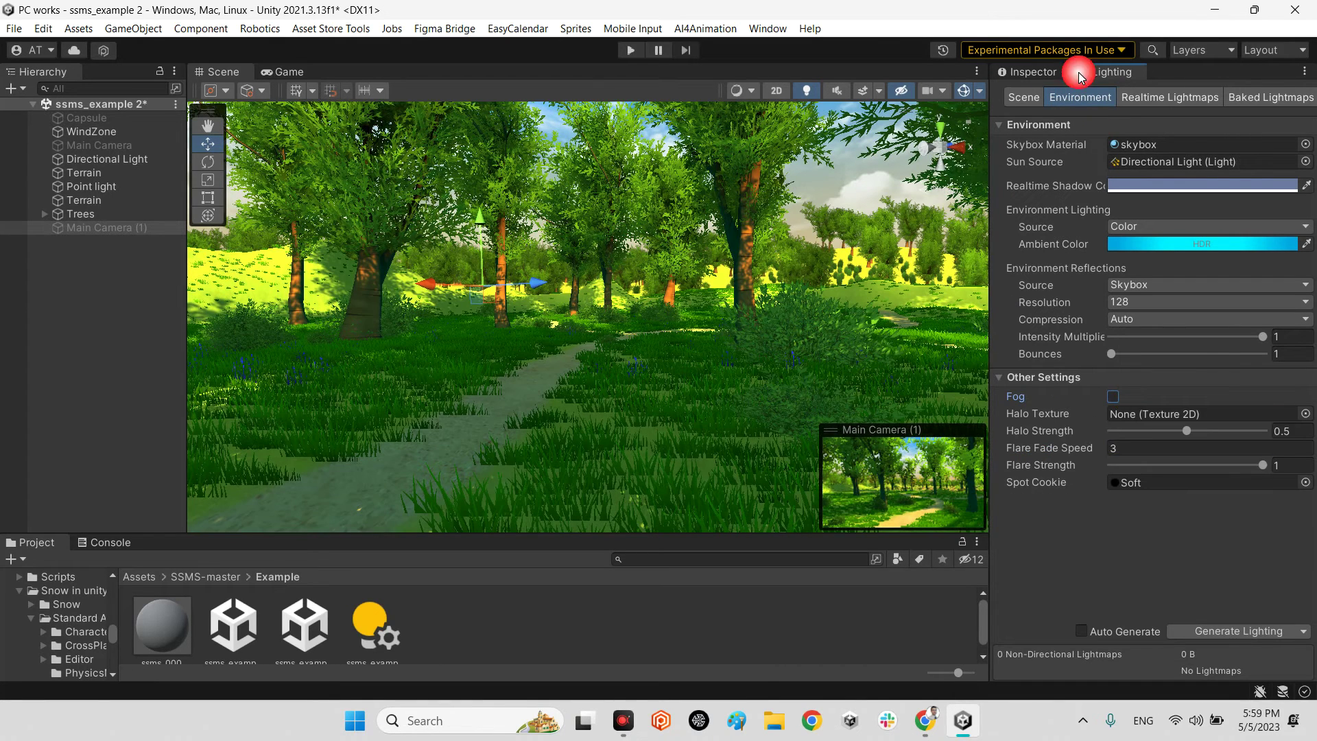
left_click(1034, 72)
Activate Main Camera (1), fly through the misty forest in a maximized Scene view, then check the Game view
left_click(1034, 95)
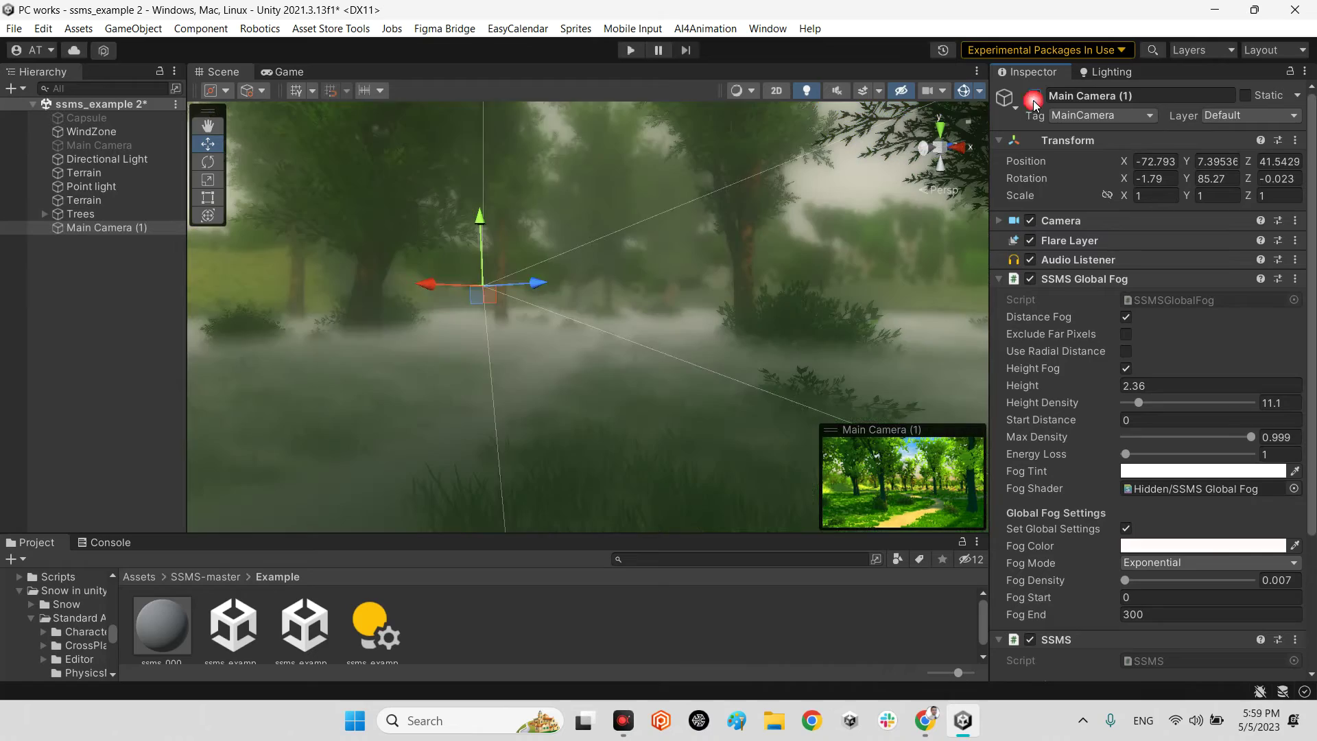
left_click(579, 601)
right_click_drag(651, 411, 553, 446)
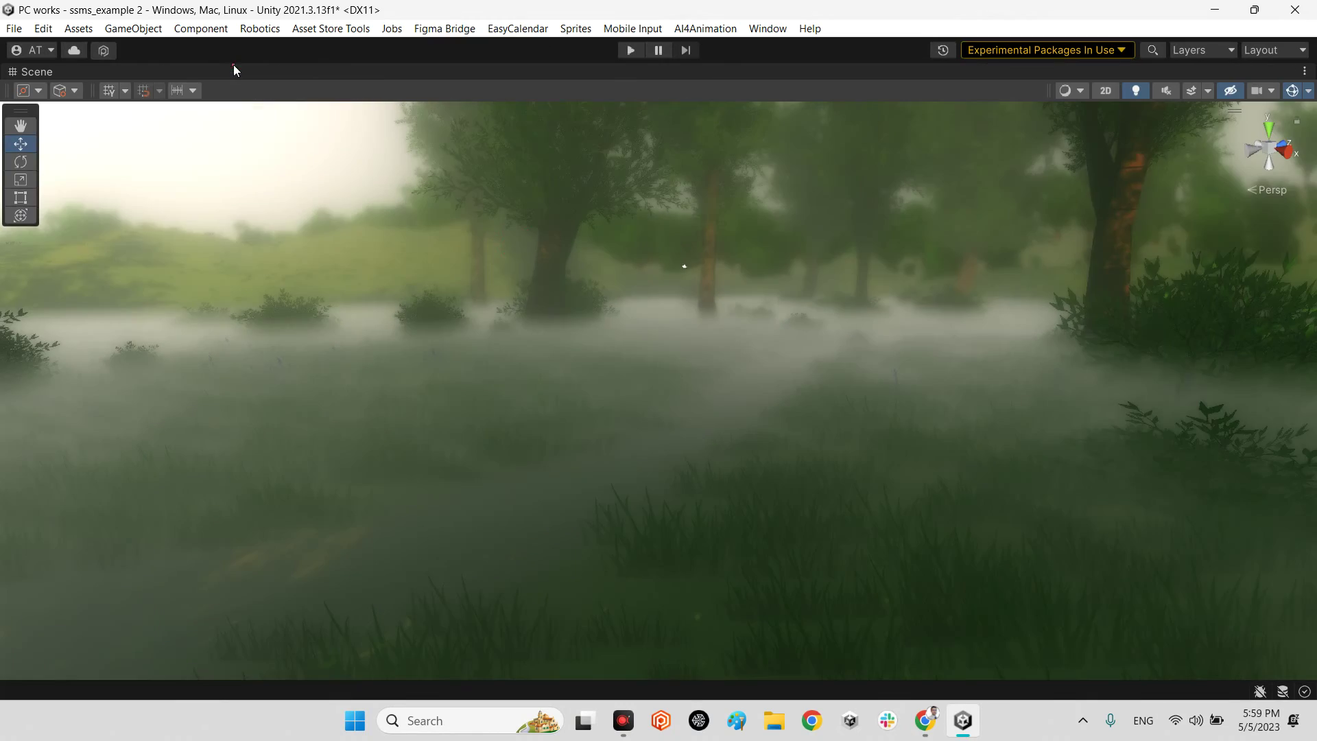
key("shift+space")
right_click_drag(706, 393, 1116, 109)
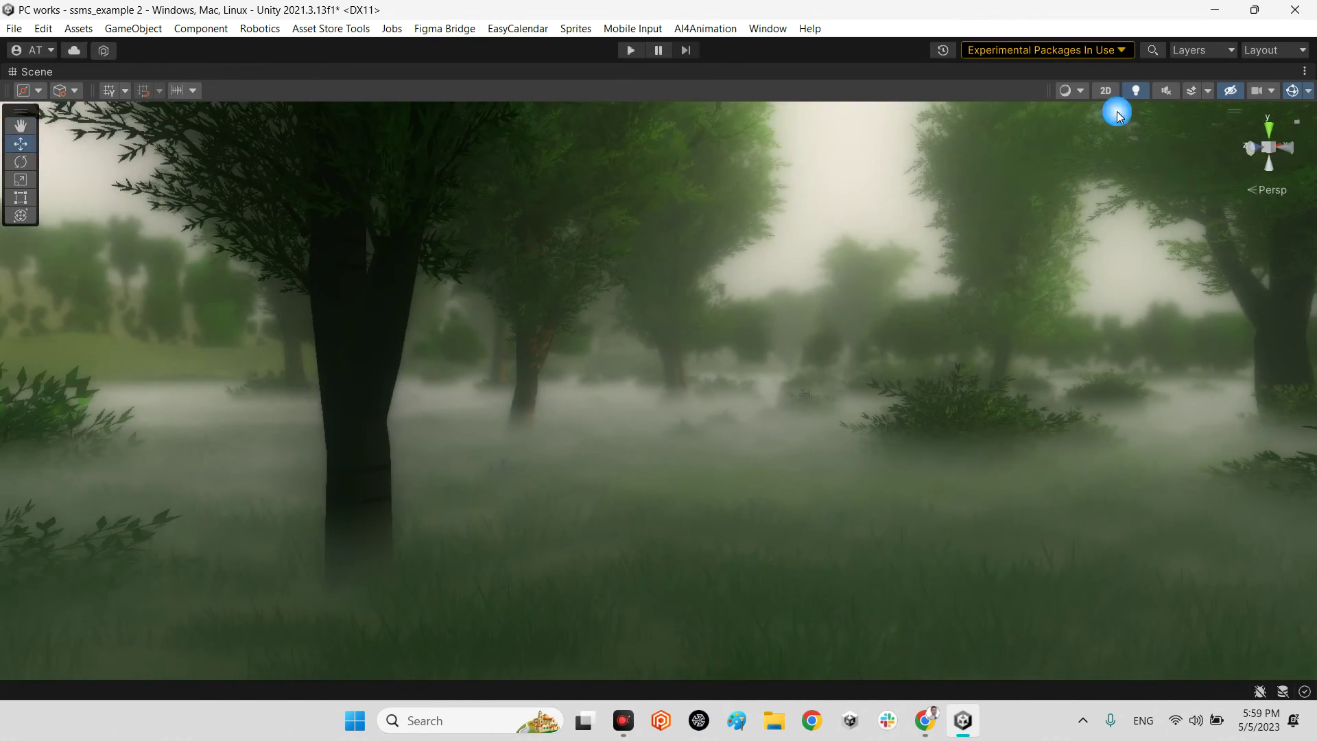
double_click(53, 74)
left_click(279, 72)
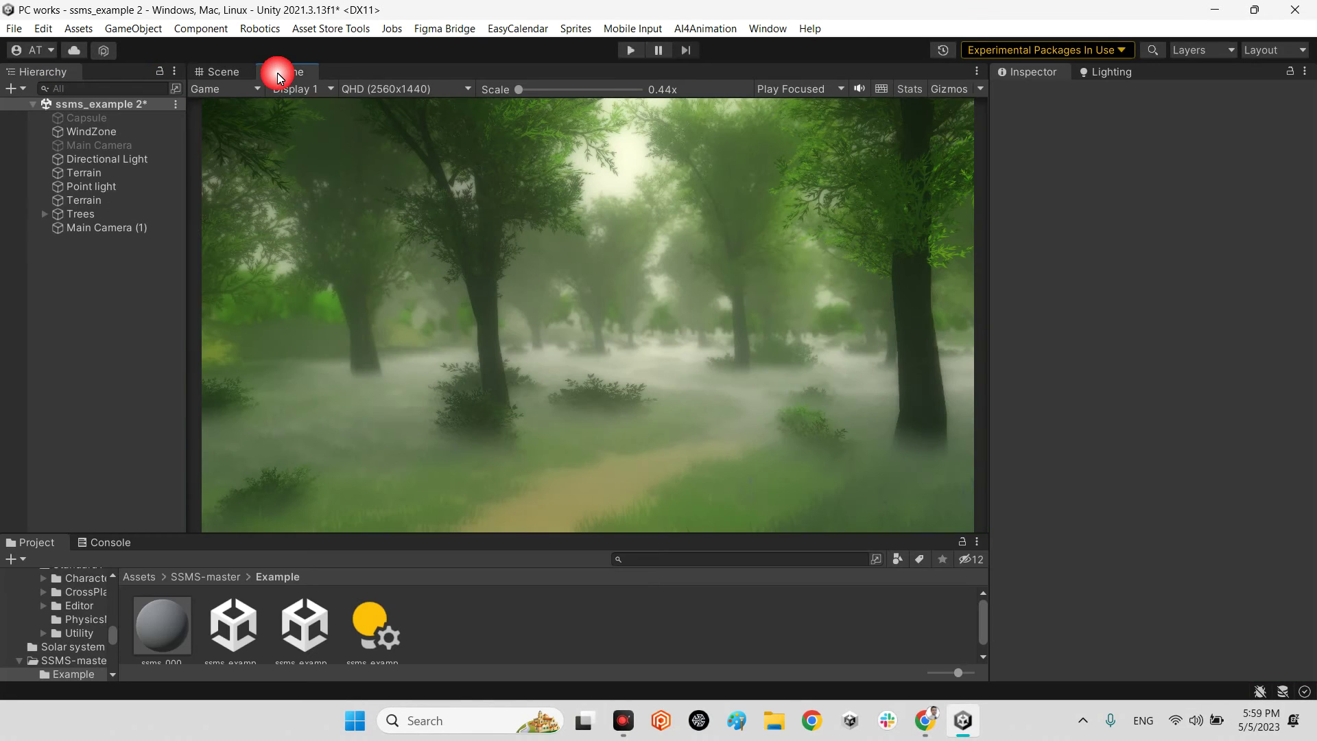
Set Main Camera (1)'s X rotation to 20.68 and enter Play mode
left_click(107, 227)
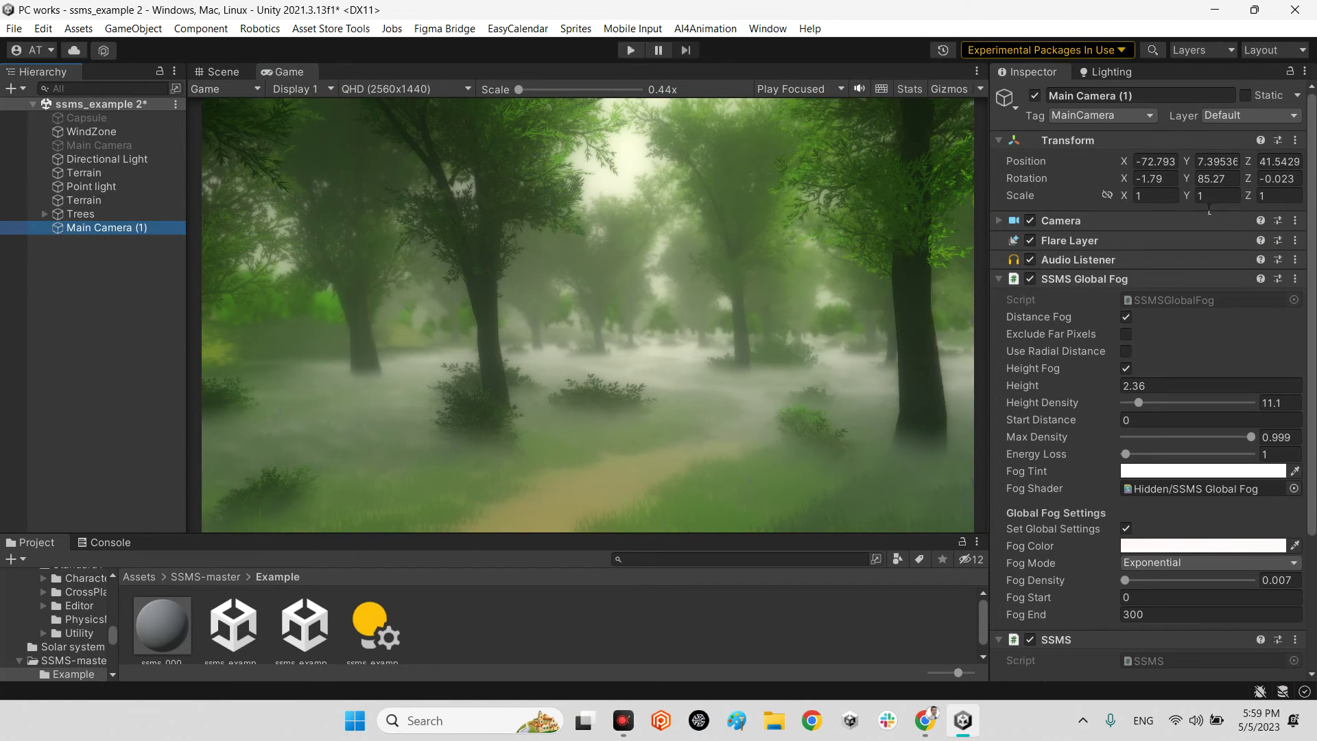
left_click(1145, 178)
type("20.68")
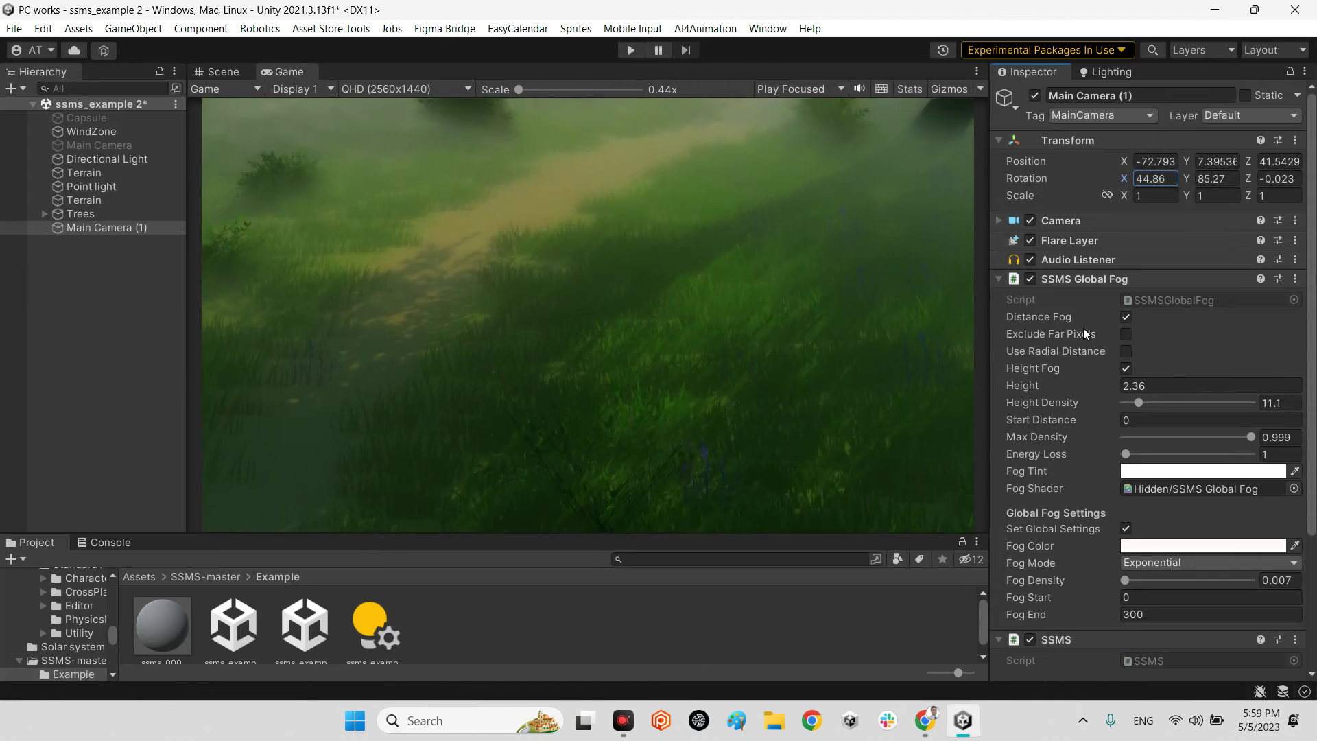
left_click(622, 51)
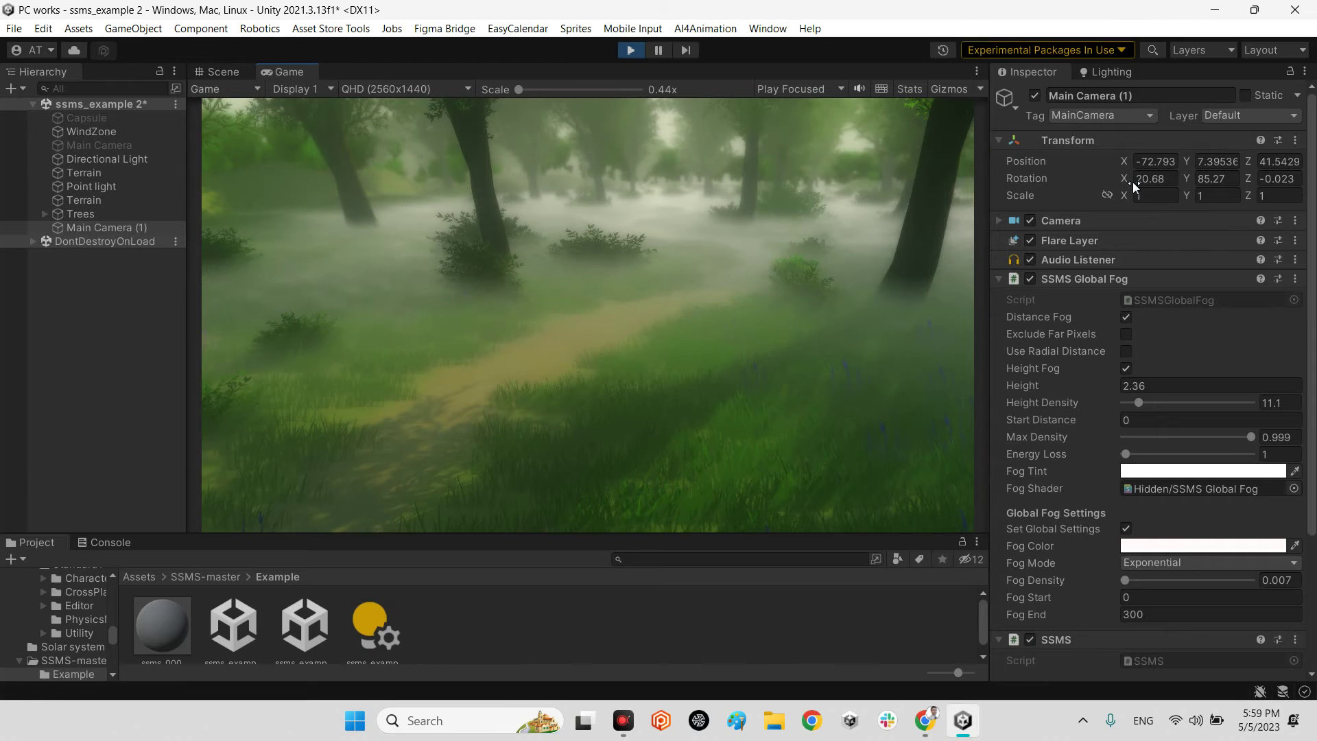
Turn the camera to rotation -4, 76.5 with the Stats overlay showing 52.9 FPS
left_click_drag(1130, 182, 28, 175)
left_click(908, 92)
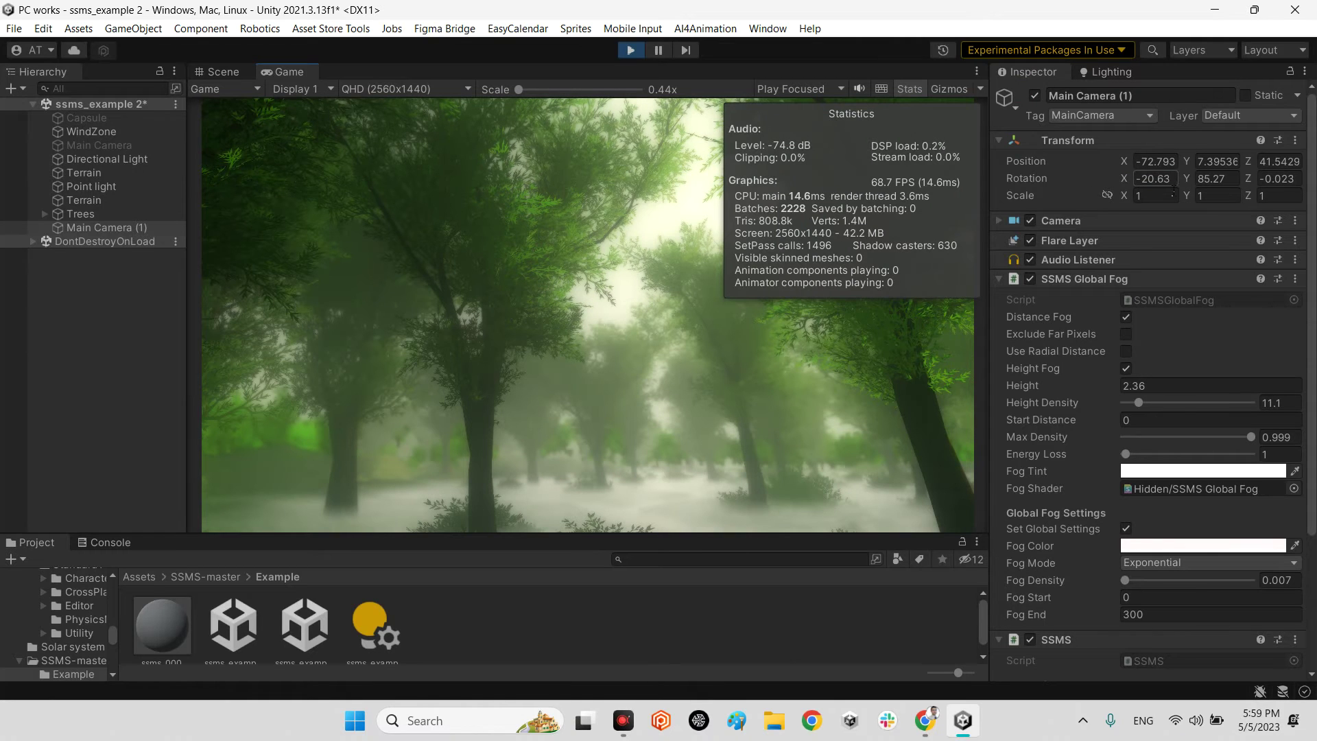
left_click_drag(1128, 179, 1142, 241)
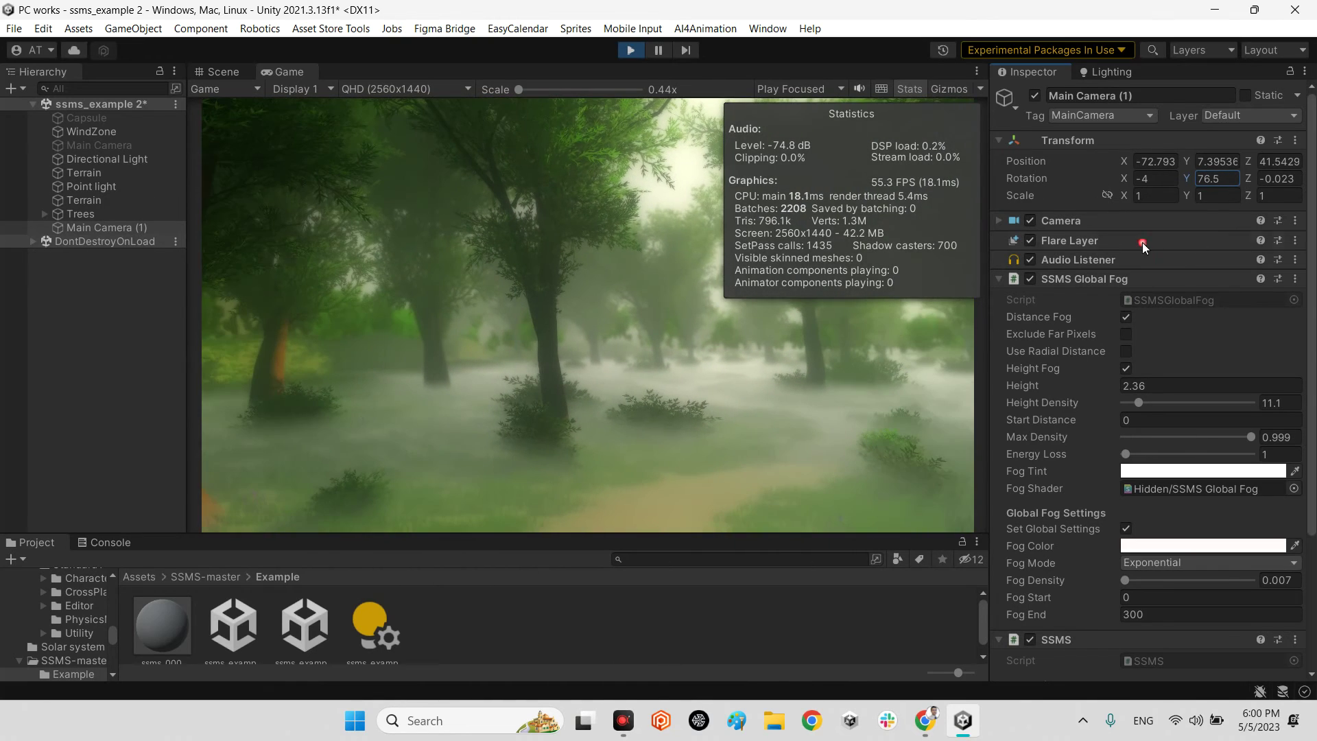
Hide Stats, set Height Density to 13.1, and compare Distance Fog off before re-enabling it
left_click(93, 227)
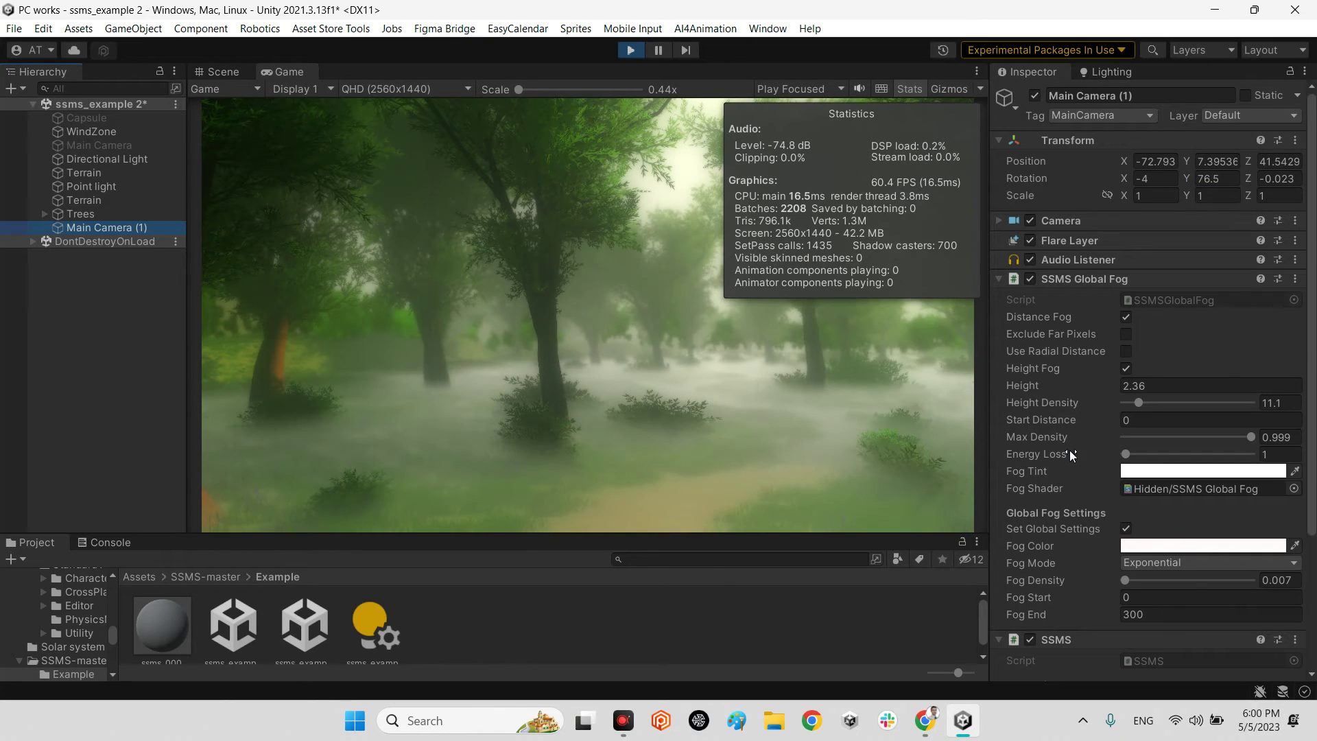
left_click(907, 89)
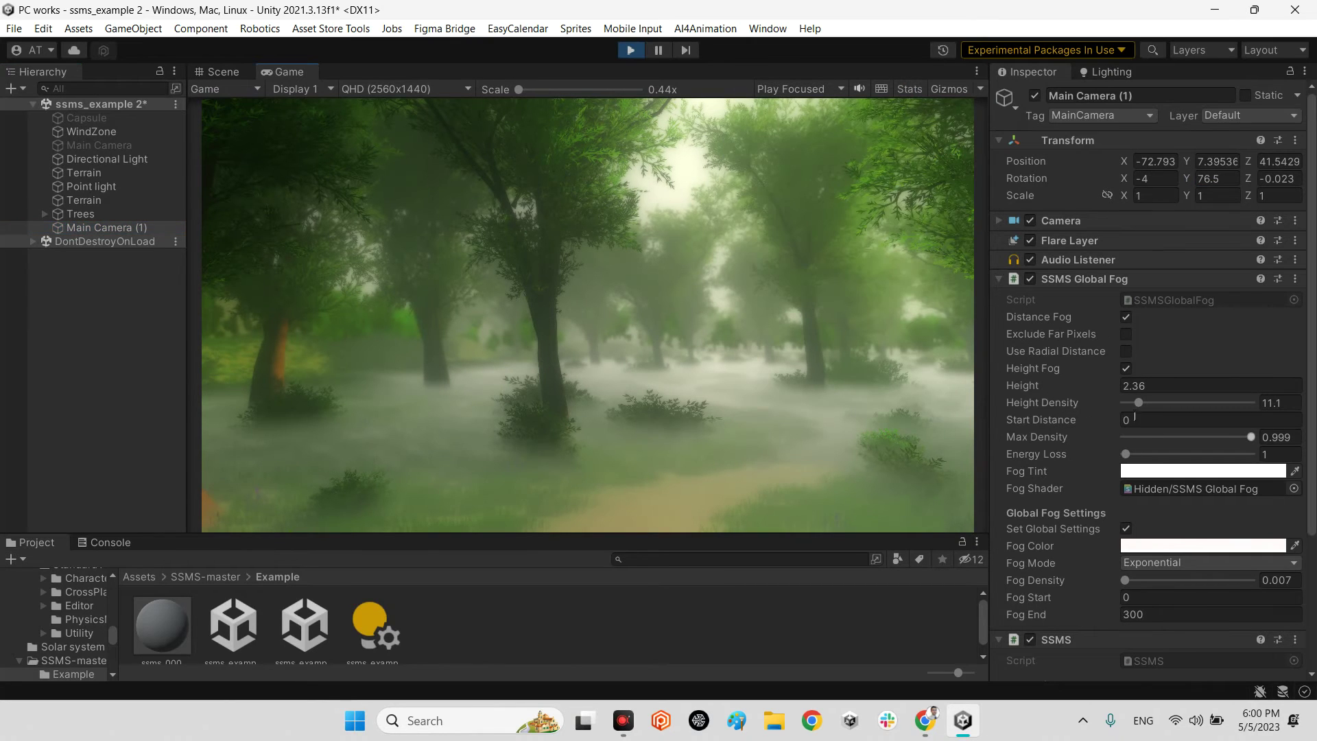
mouse_move(1135, 401)
left_mouse_down()
mouse_move(1166, 403)
mouse_move(1141, 405)
left_mouse_up()
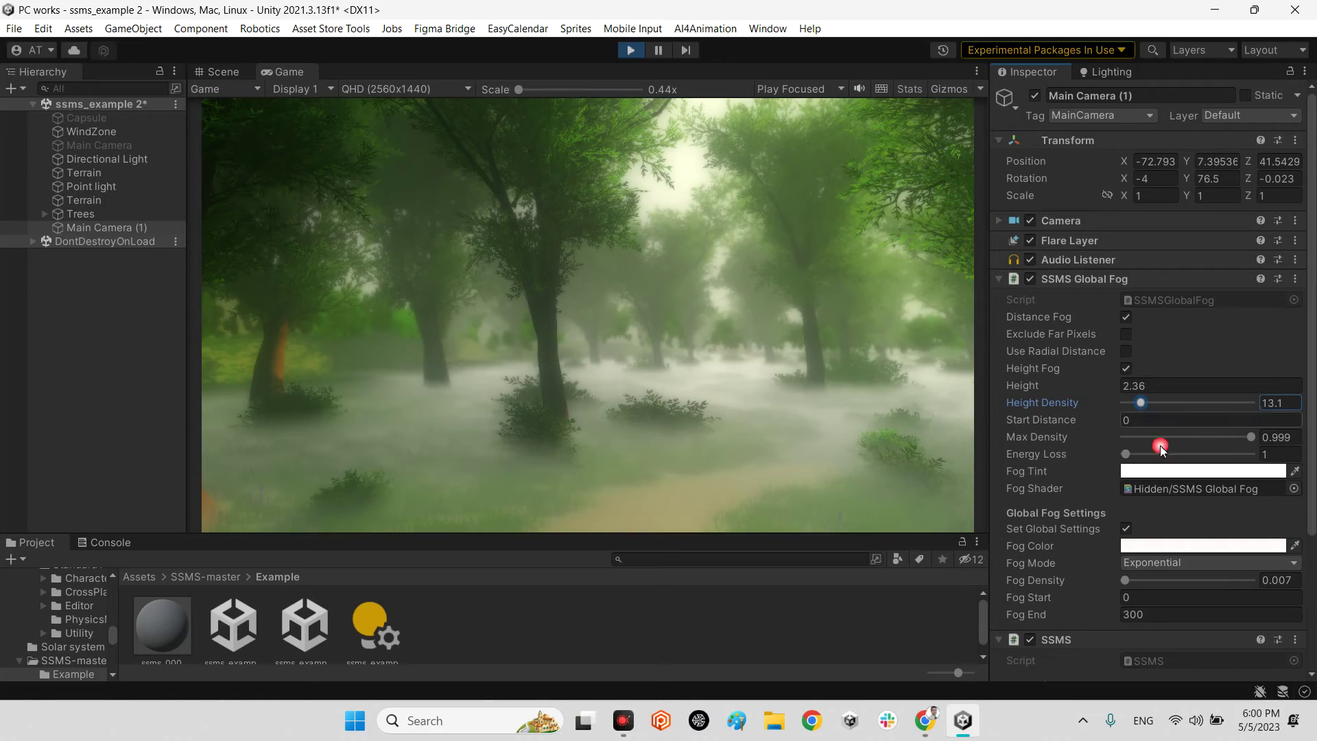
left_click(1125, 318)
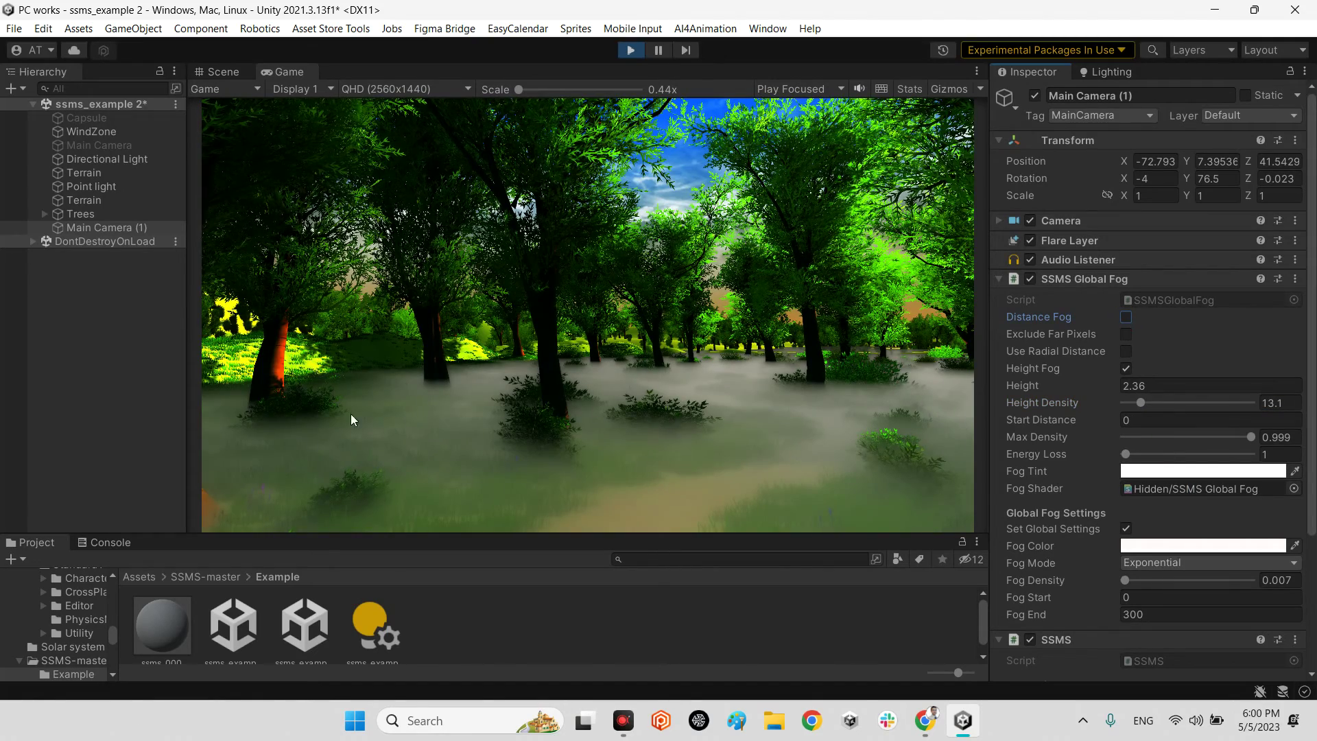
left_click(1125, 317)
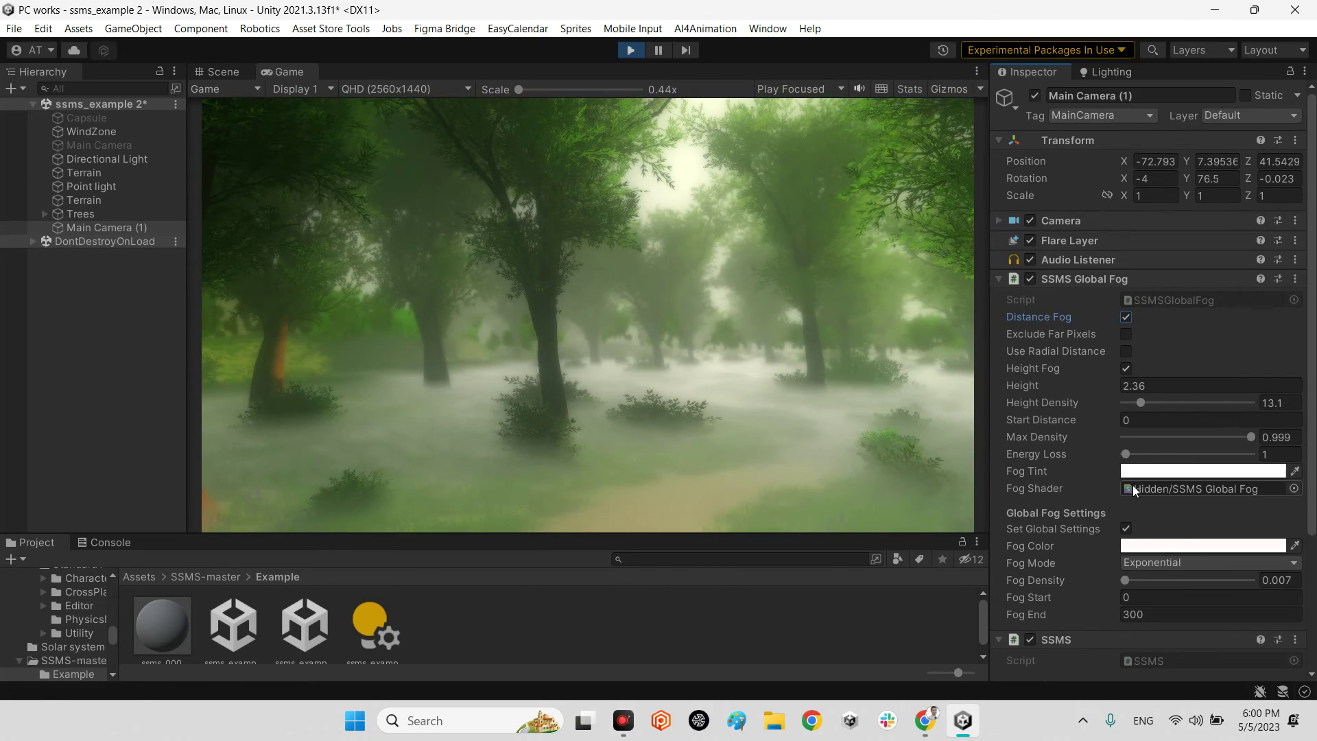
Tint the SSMS fog colour toward yellow-green and adjust its shade
left_click(1146, 547)
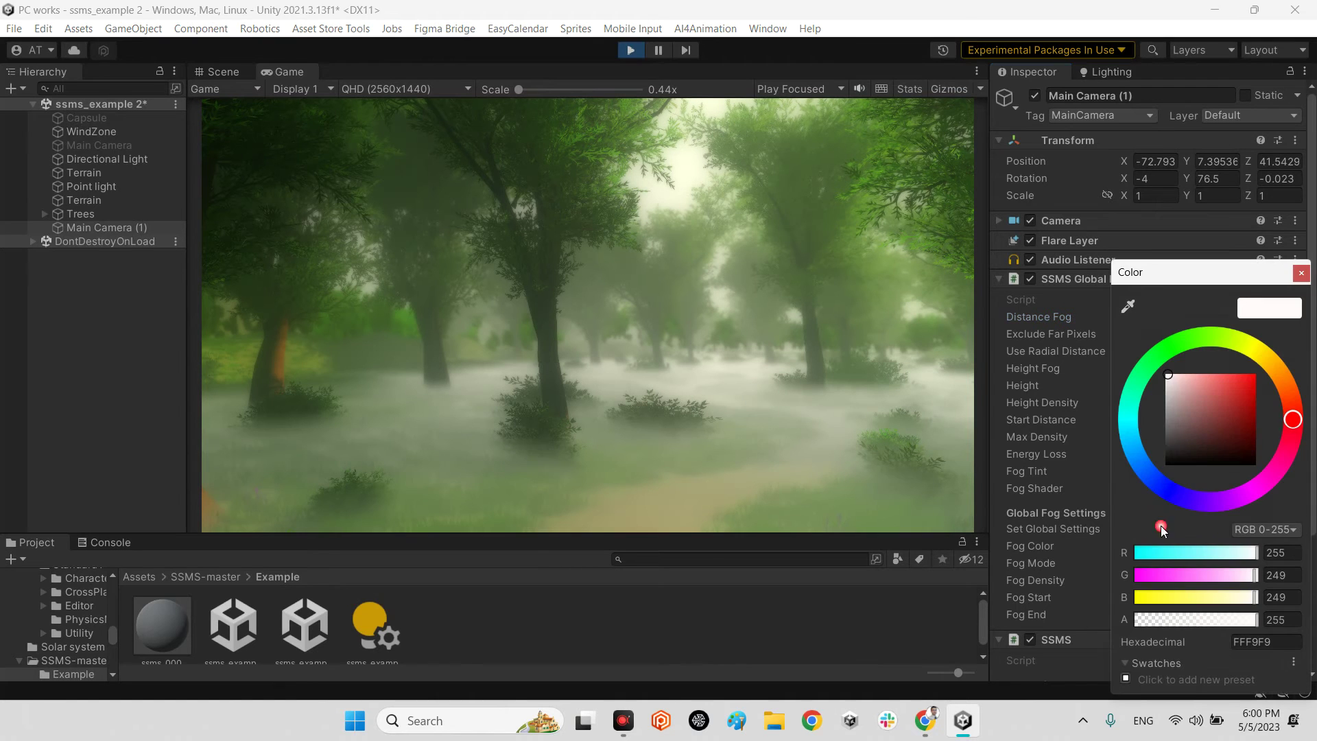
left_click(1238, 352)
mouse_move(1199, 381)
left_mouse_down()
mouse_move(1158, 381)
mouse_move(1171, 427)
mouse_move(1162, 385)
mouse_move(1215, 331)
left_mouse_up()
left_click(1301, 273)
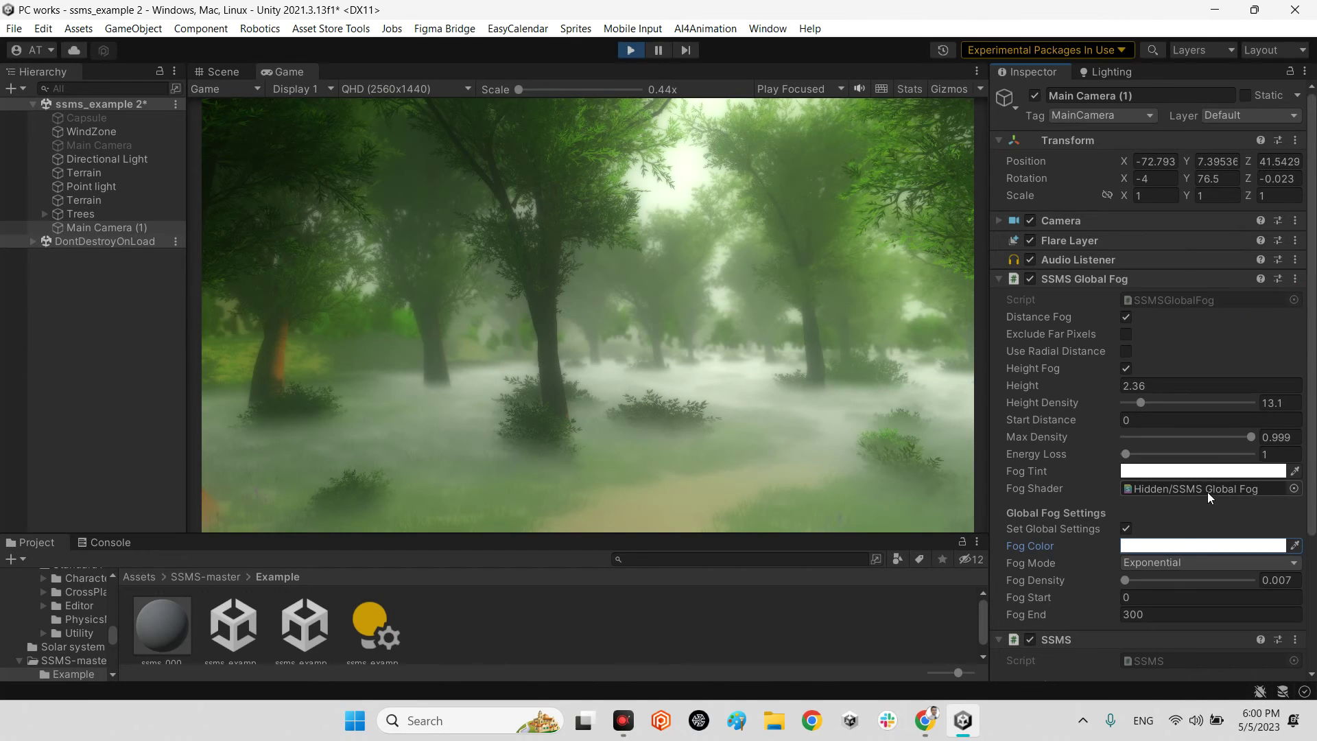
Raise Fog Density to 0.008 and change the fog colour to light grey (A9A9A9)
left_click_drag(1125, 585, 1125, 584)
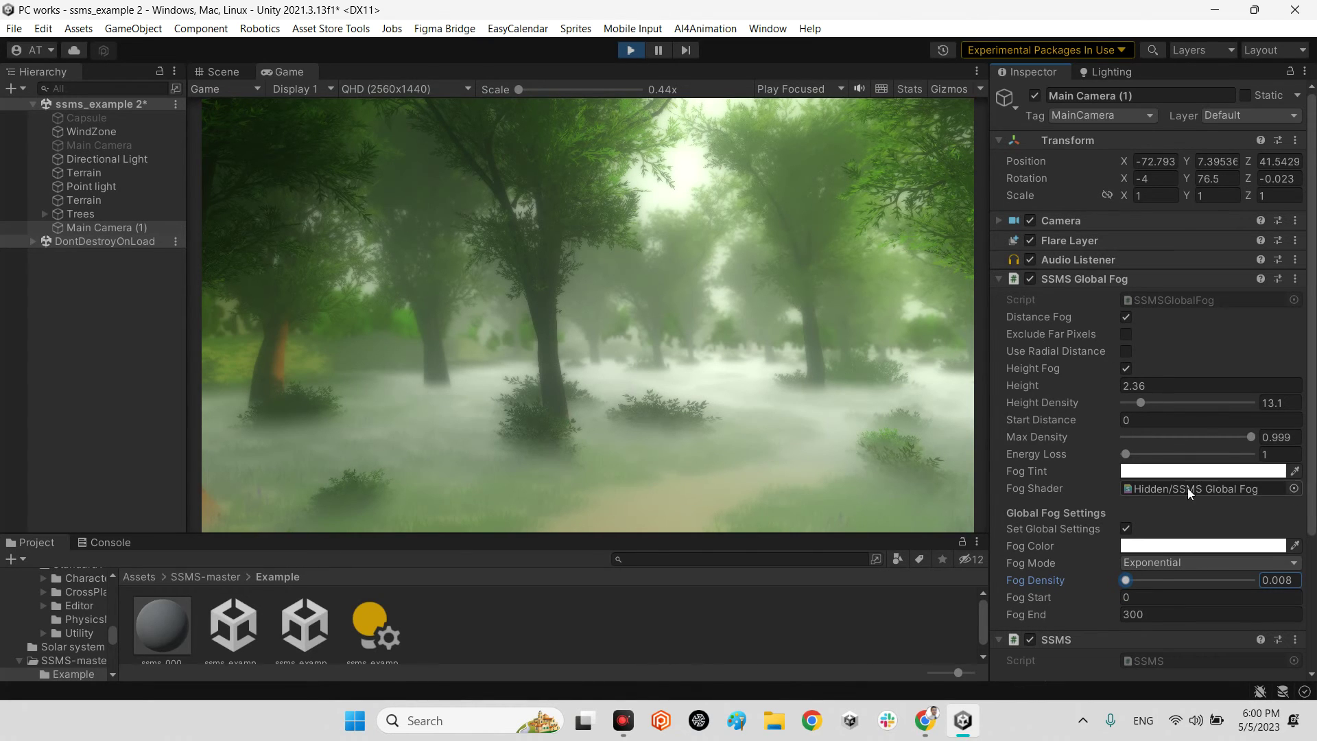
left_click(1167, 546)
left_click_drag(1243, 419, 1128, 391)
Switch Height Fog off then back on to compare the forest mist, then exit play mode
left_click(1301, 274)
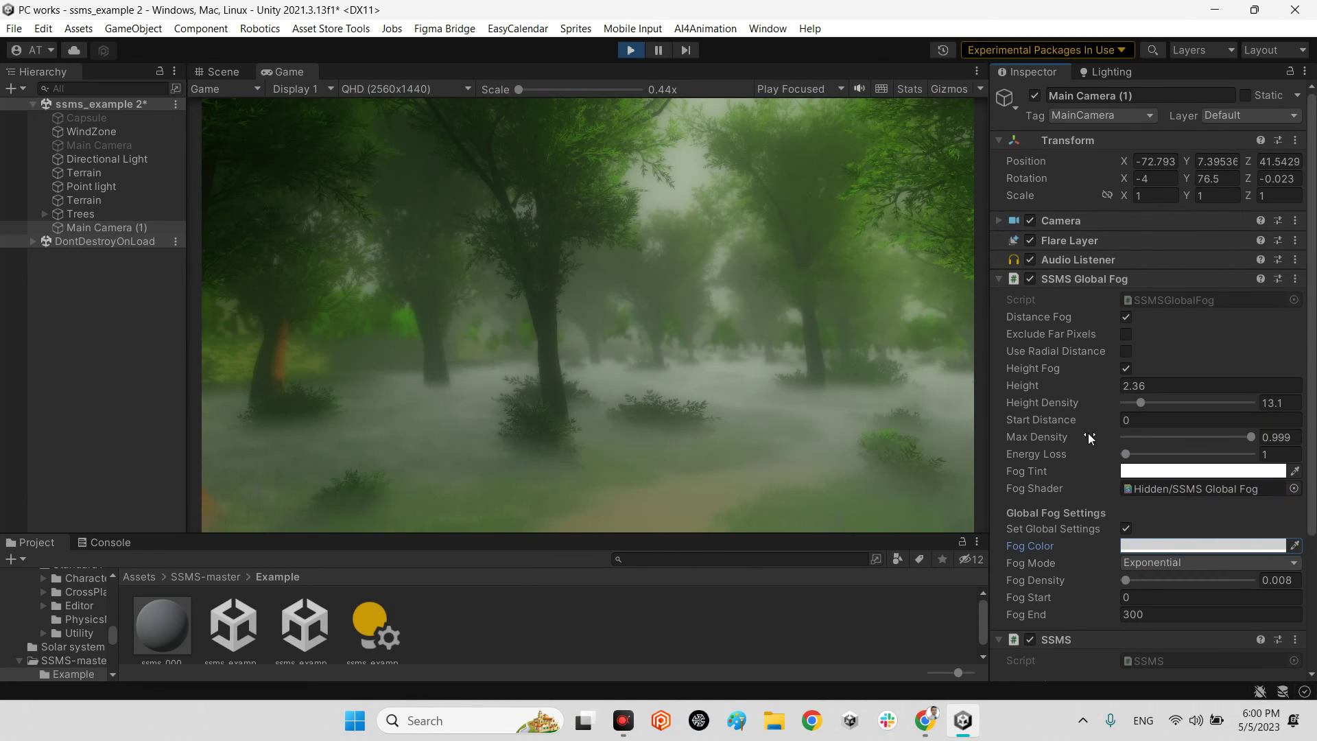
left_click(1124, 369)
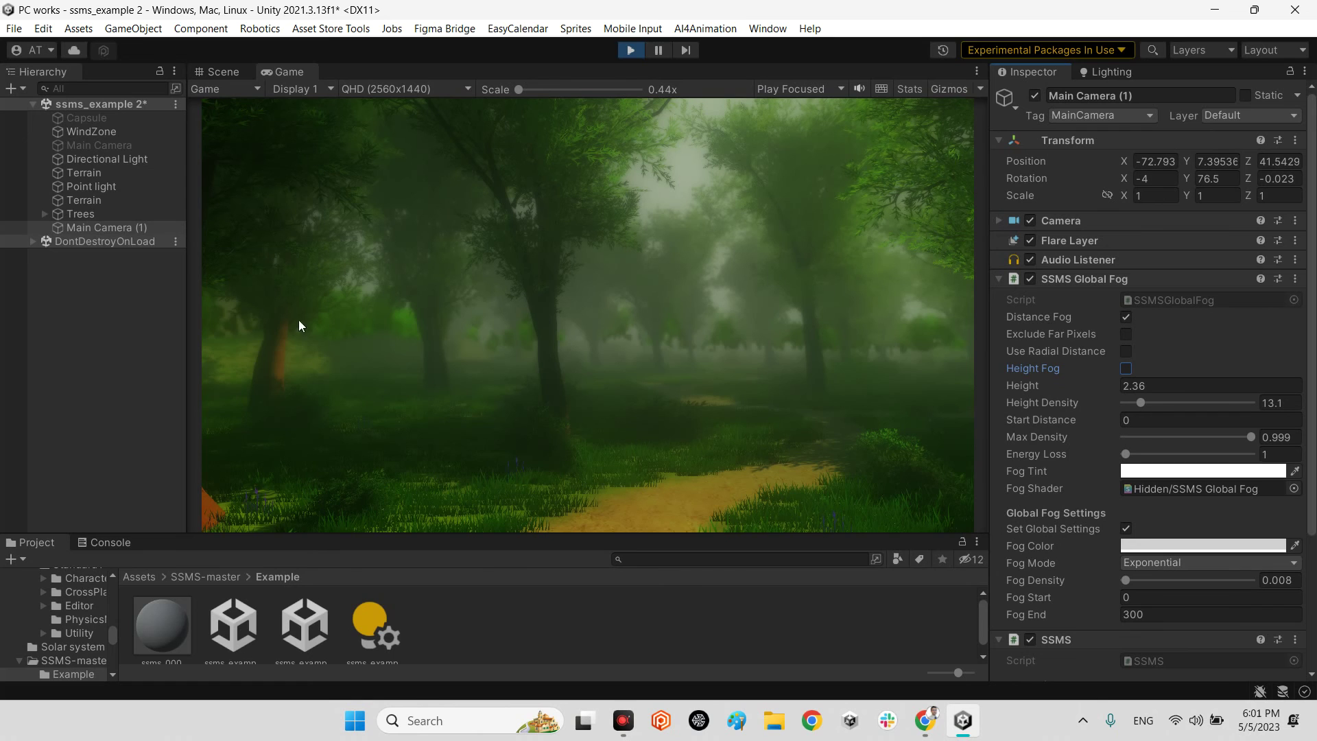
left_click(1125, 369)
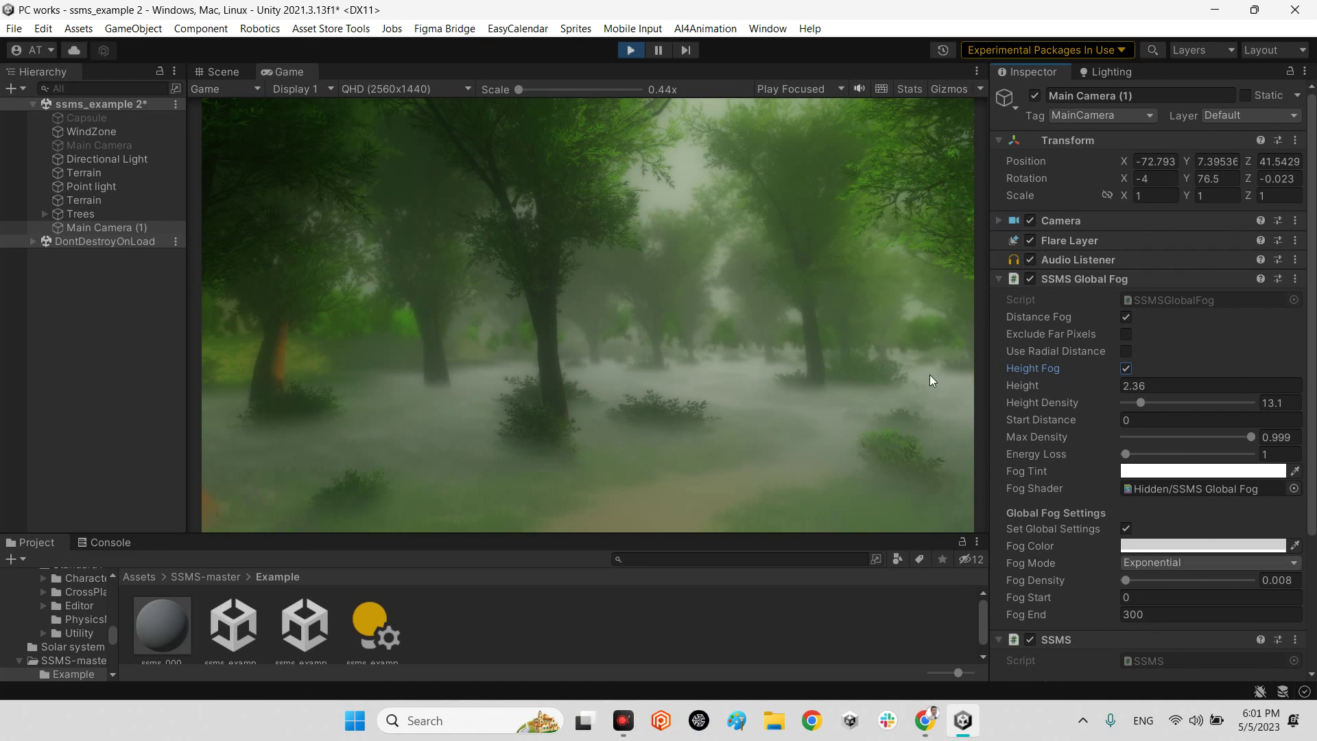
left_click(621, 54)
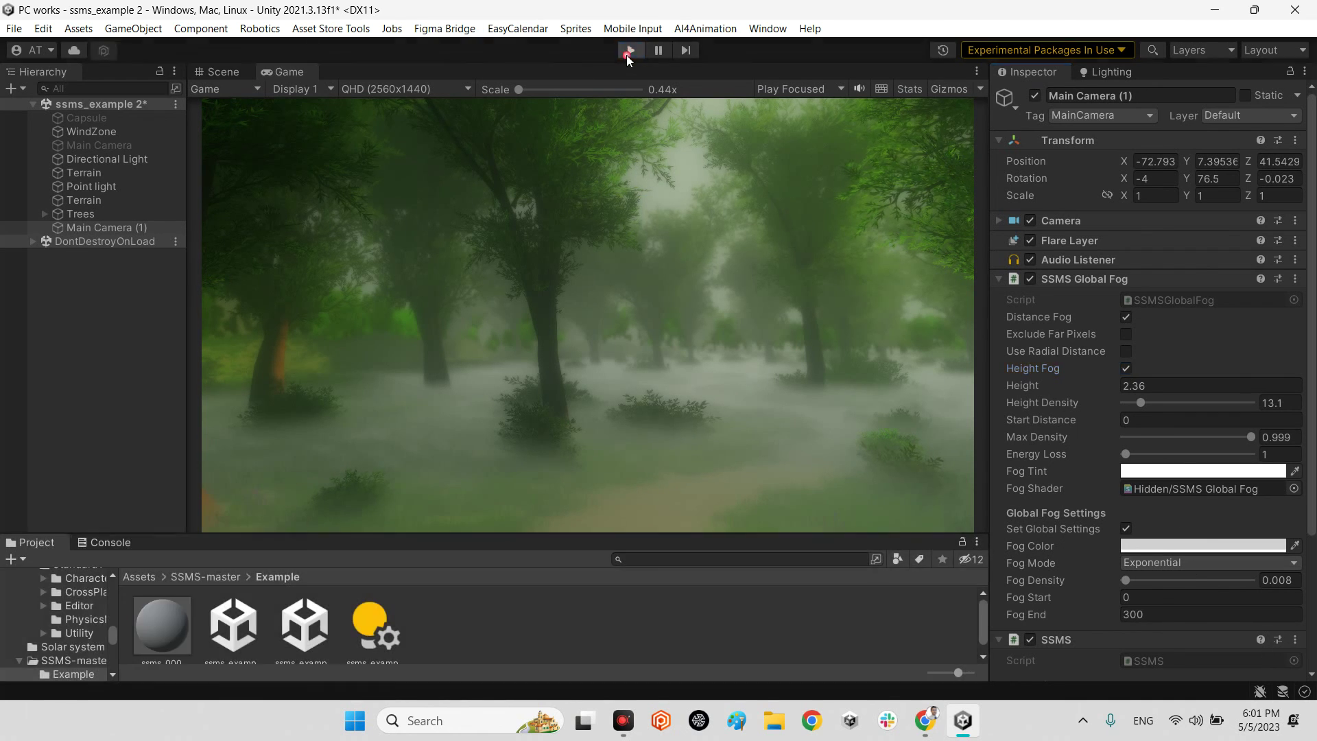